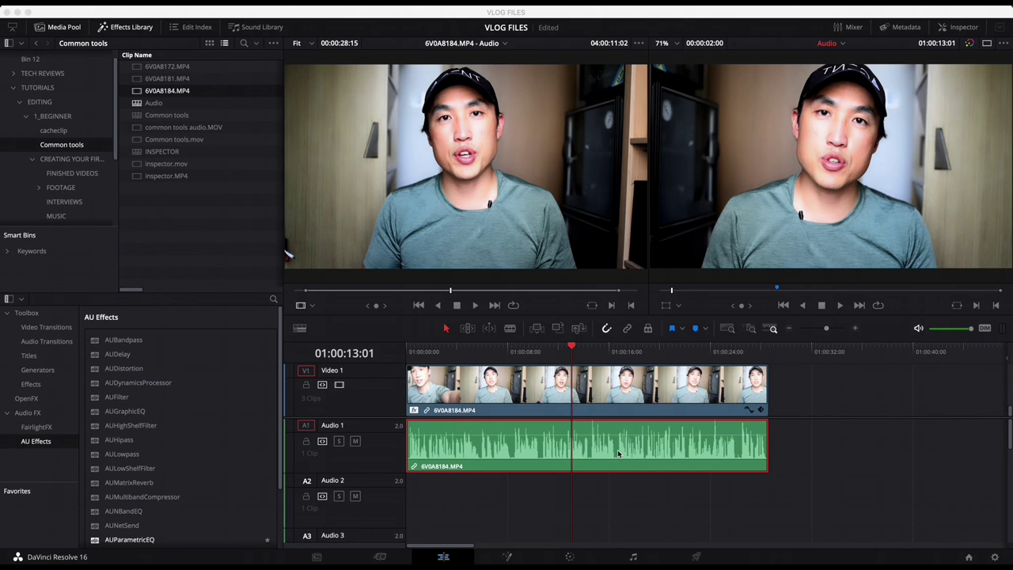
# Compare the Audio View Options waveform styles and set the second, bottom-aligned style.
pyautogui.click(299, 329)
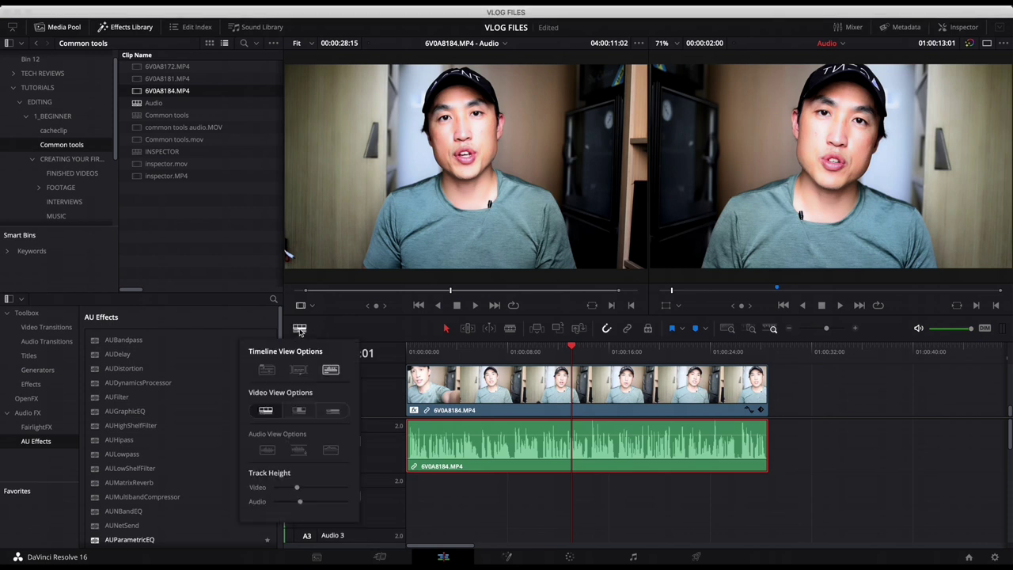
pyautogui.click(268, 451)
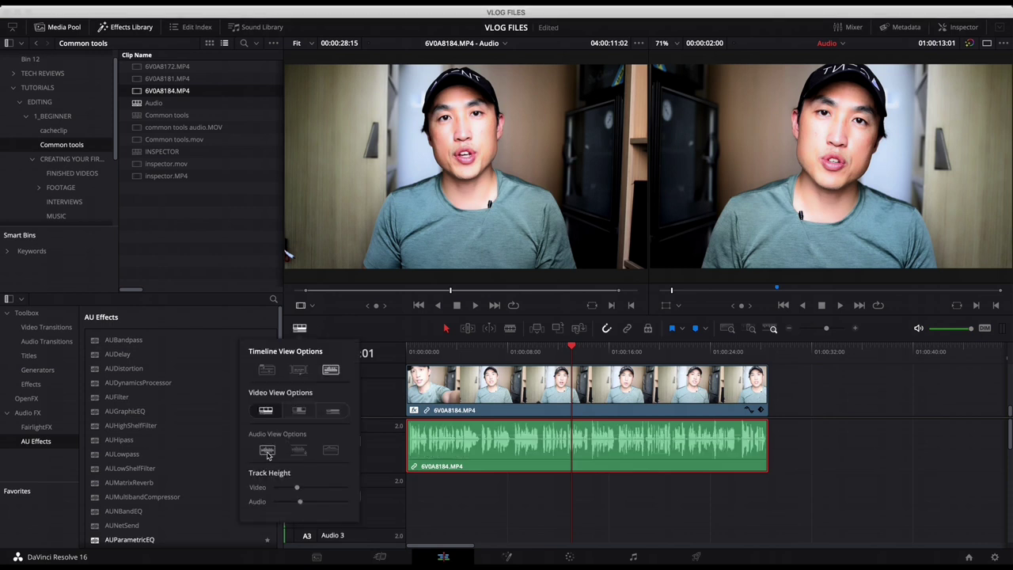
pyautogui.click(299, 449)
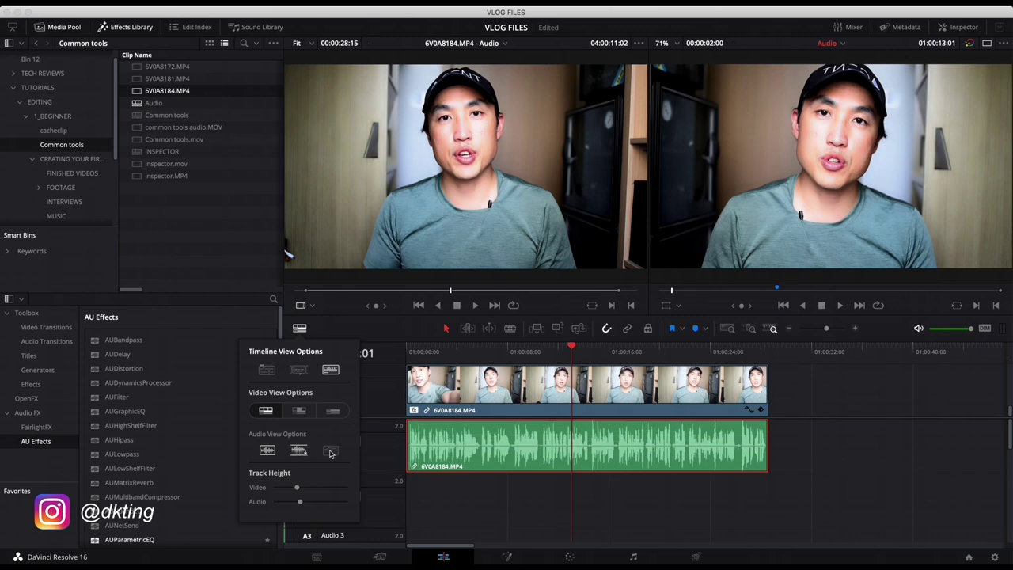
pyautogui.click(266, 451)
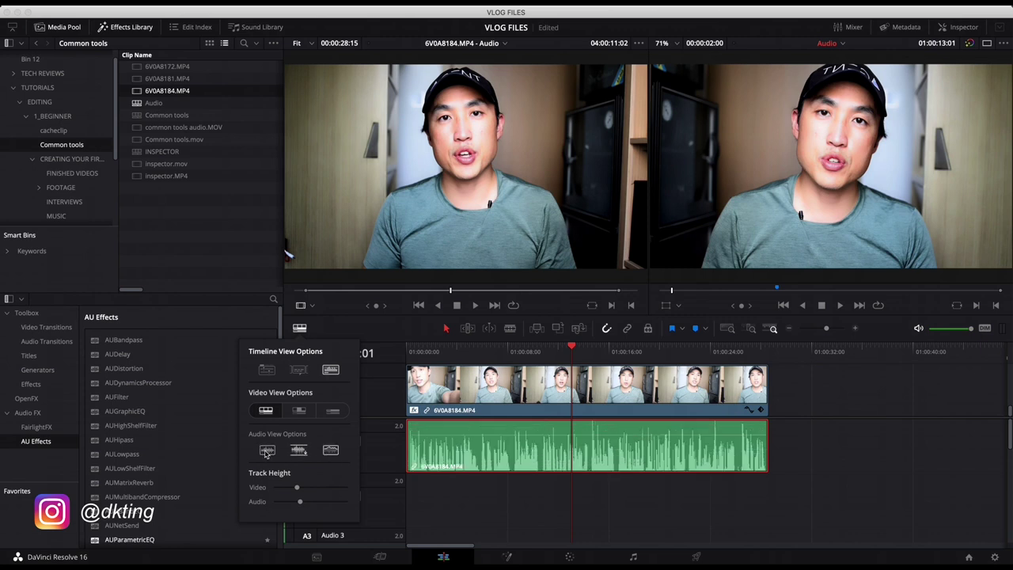
pyautogui.click(299, 451)
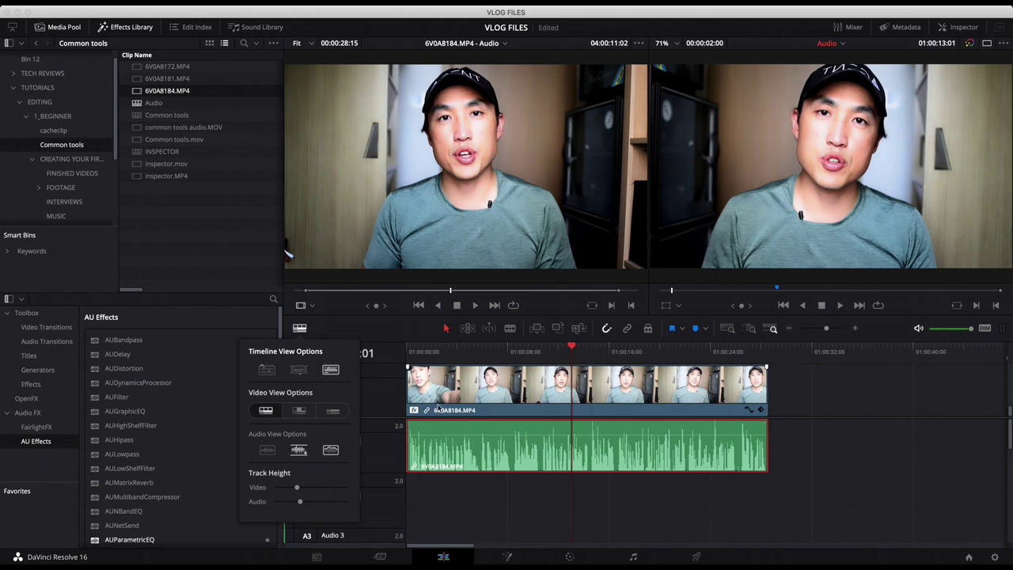
pyautogui.click(300, 328)
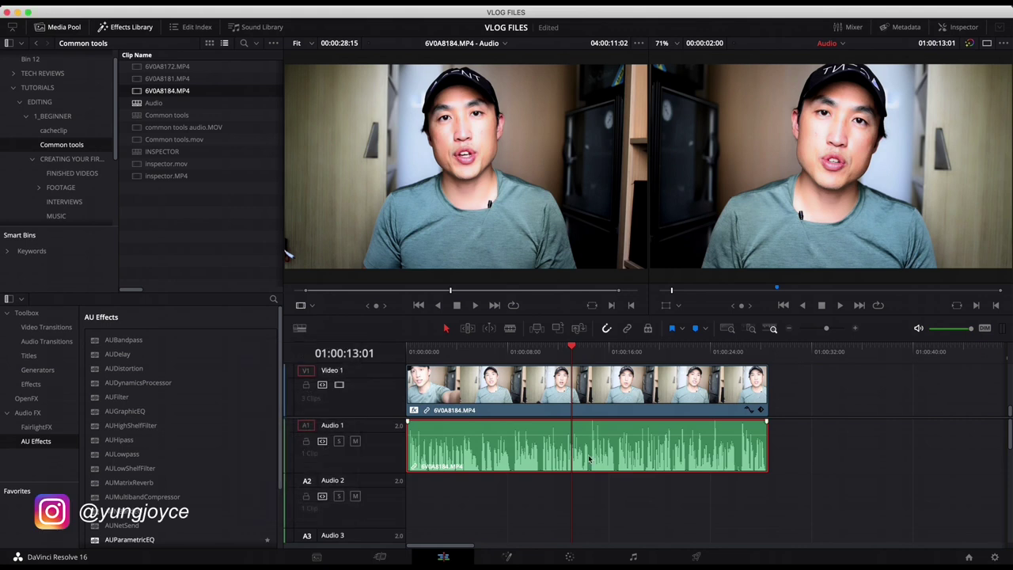
pyautogui.rightClick(581, 457)
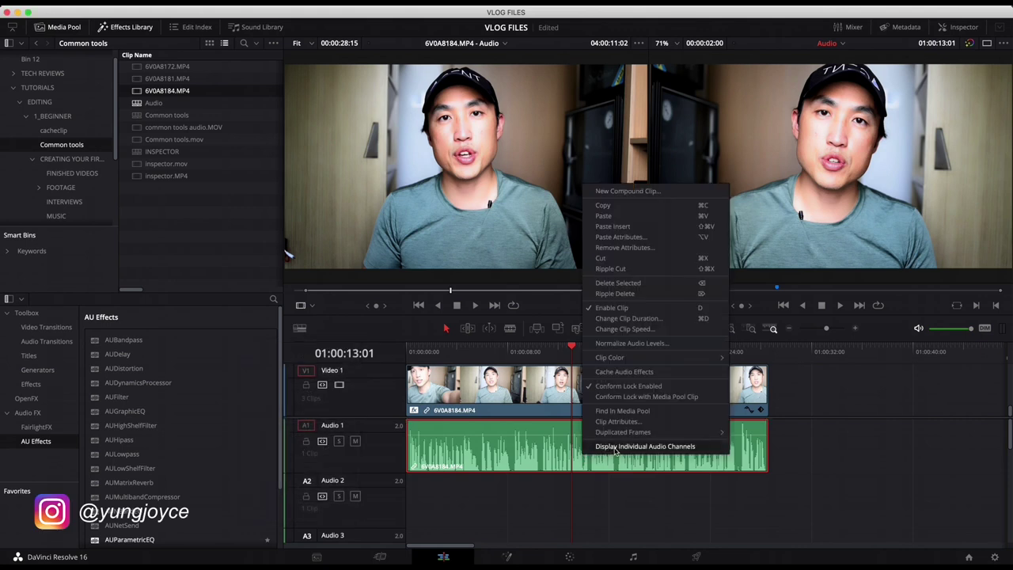
pyautogui.click(615, 448)
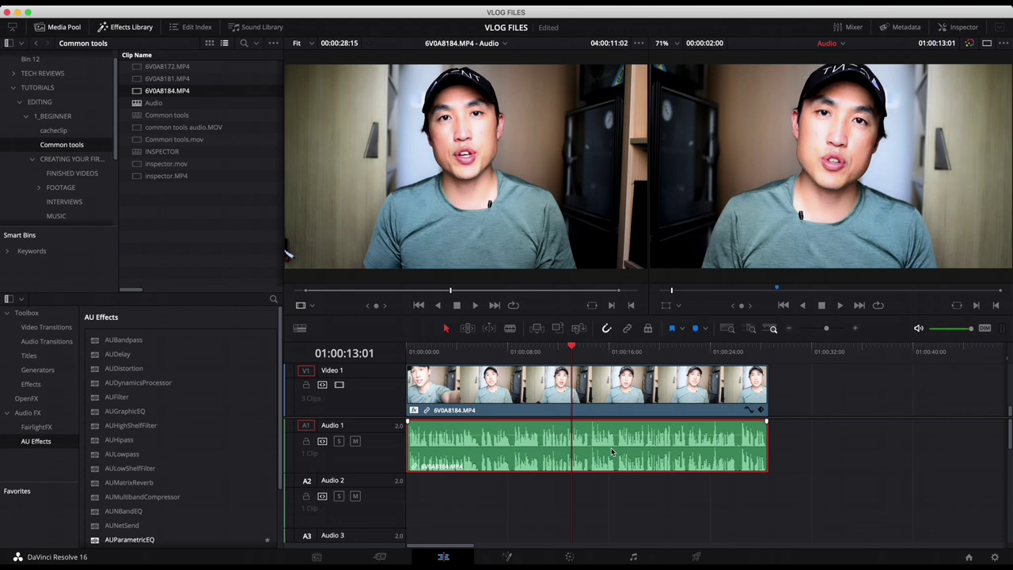
pyautogui.rightClick(612, 452)
pyautogui.click(631, 438)
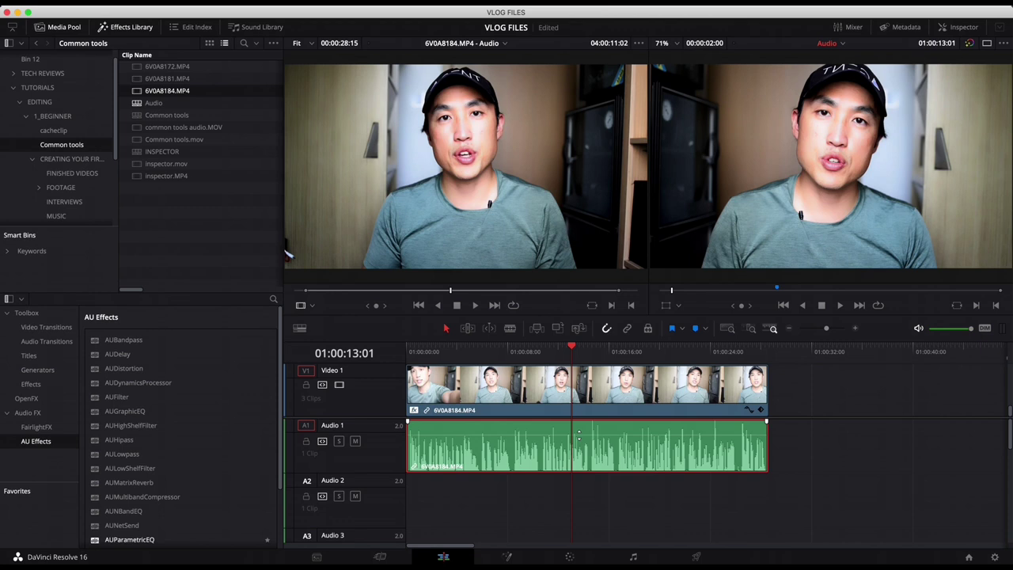
pyautogui.moveTo(578, 434); pyautogui.dragTo(578, 435)
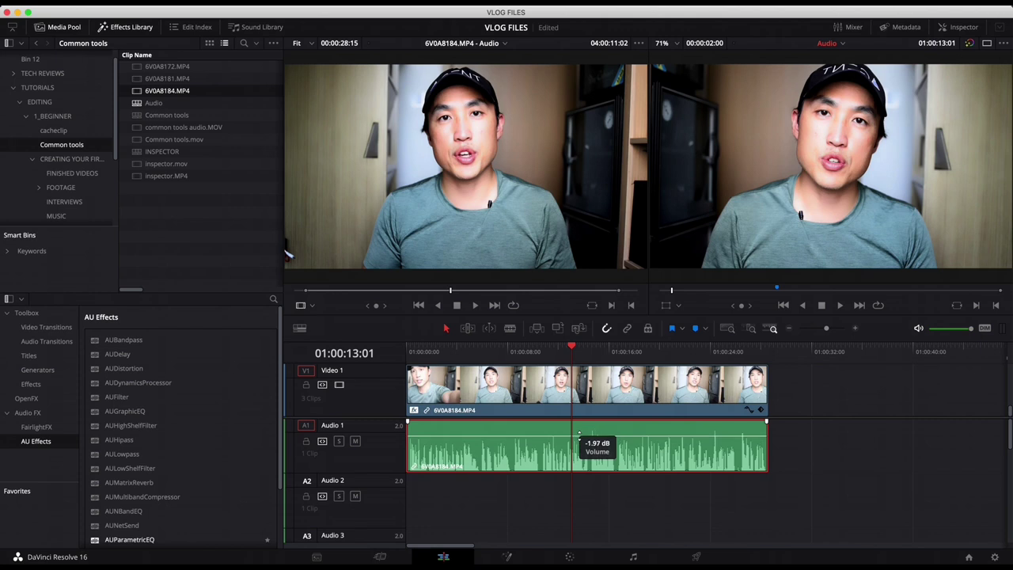
pyautogui.moveTo(578, 433); pyautogui.dragTo(579, 434)
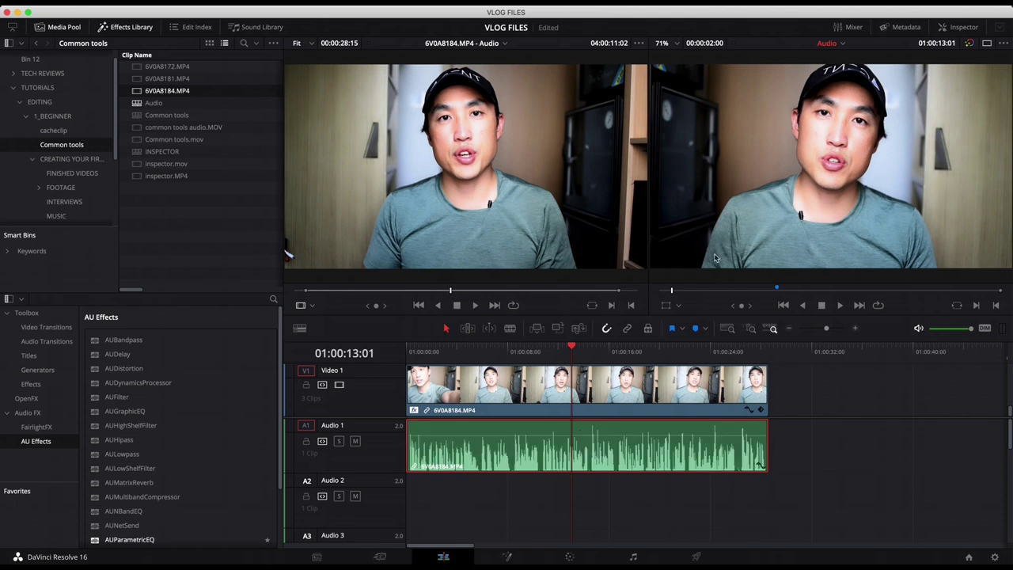
pyautogui.click(853, 27)
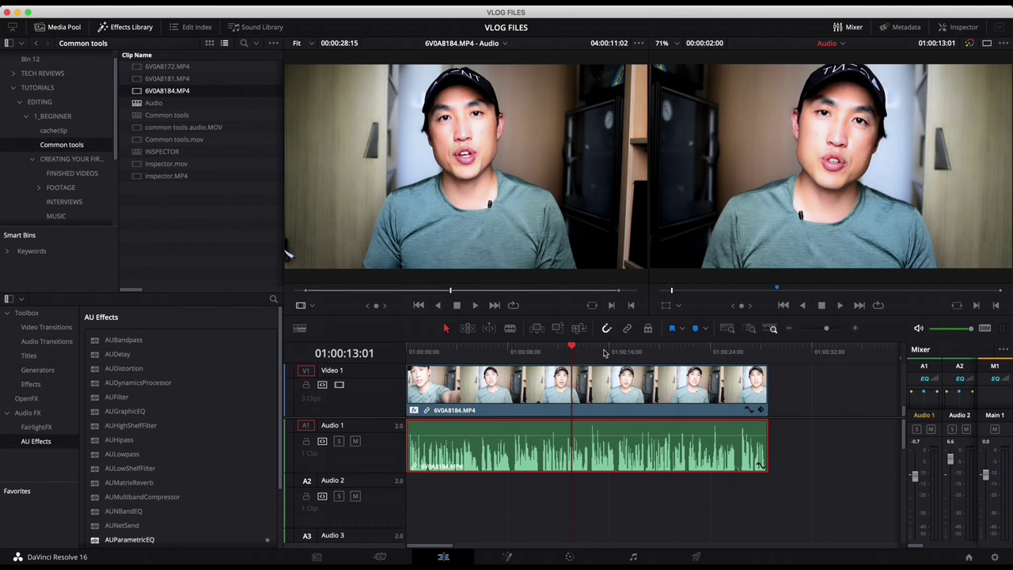
# Listen to the audio, then lower the Audio 1 clip volume to -4.93 dB.
pyautogui.press('space')
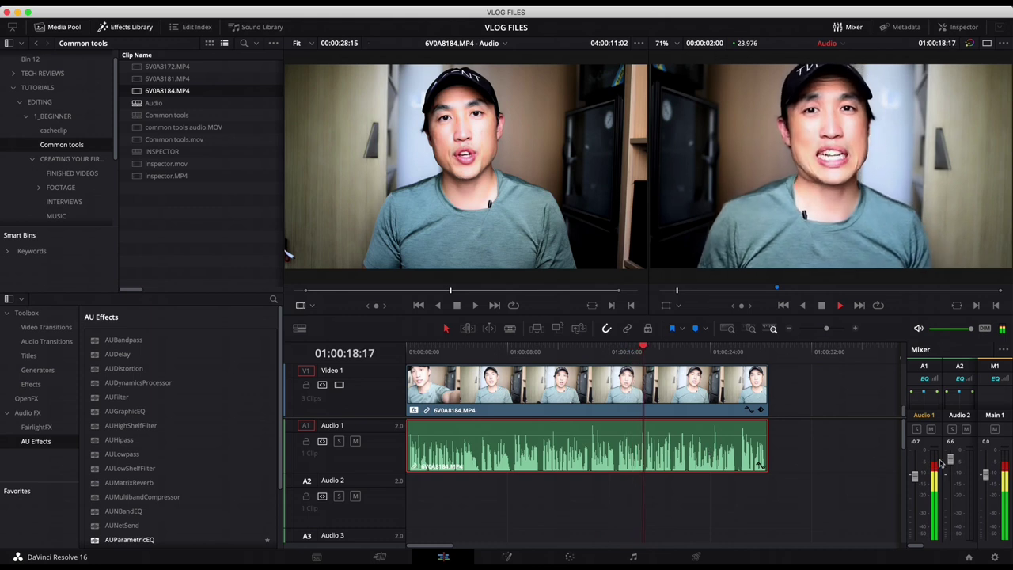
pyautogui.press('space')
pyautogui.moveTo(643, 425); pyautogui.dragTo(642, 435)
# Check the new level in playback, save the project, and reveal the clip's volume curve lane.
pyautogui.press('space')
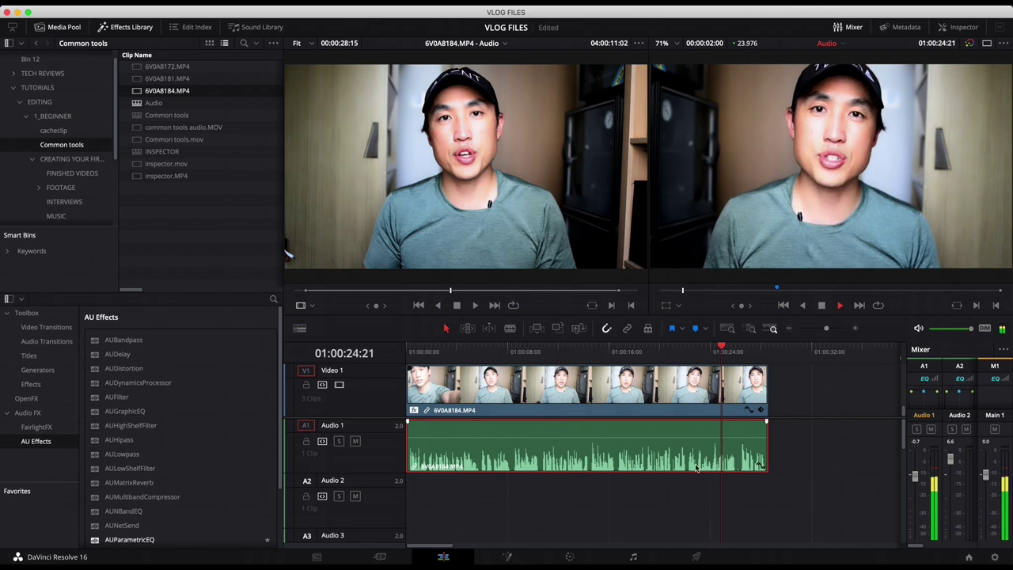
pyautogui.press('space')
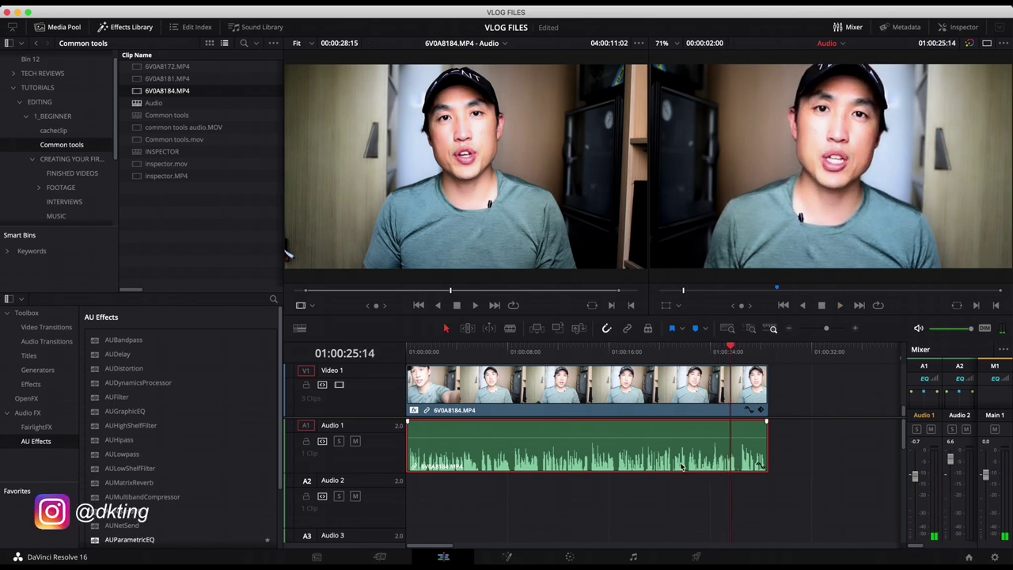
pyautogui.press('super+s')
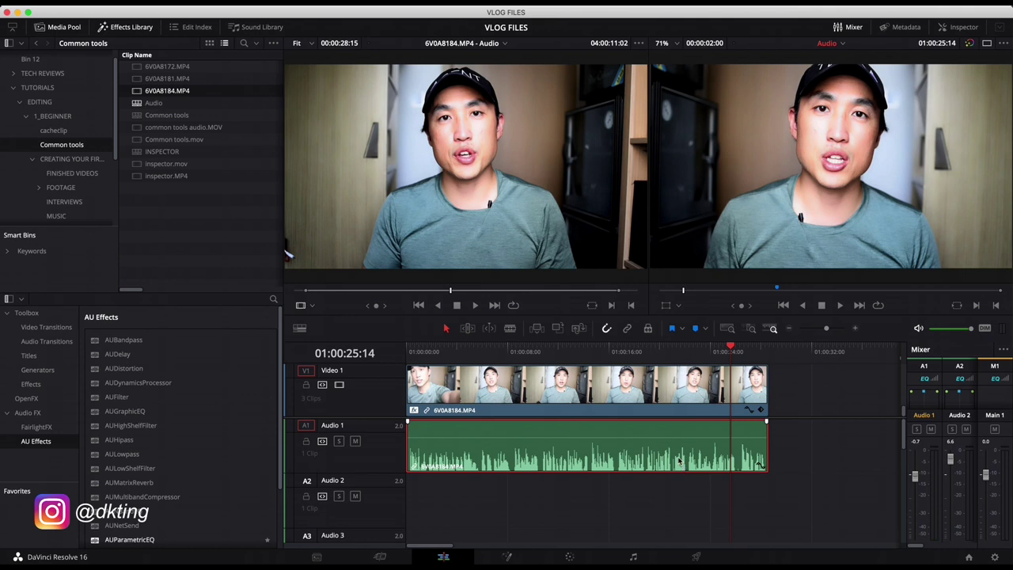
pyautogui.click(761, 467)
# Add a volume keyframe at 01:00:22:02 and move the playhead to 01:00:25:10.
pyautogui.click(665, 482)
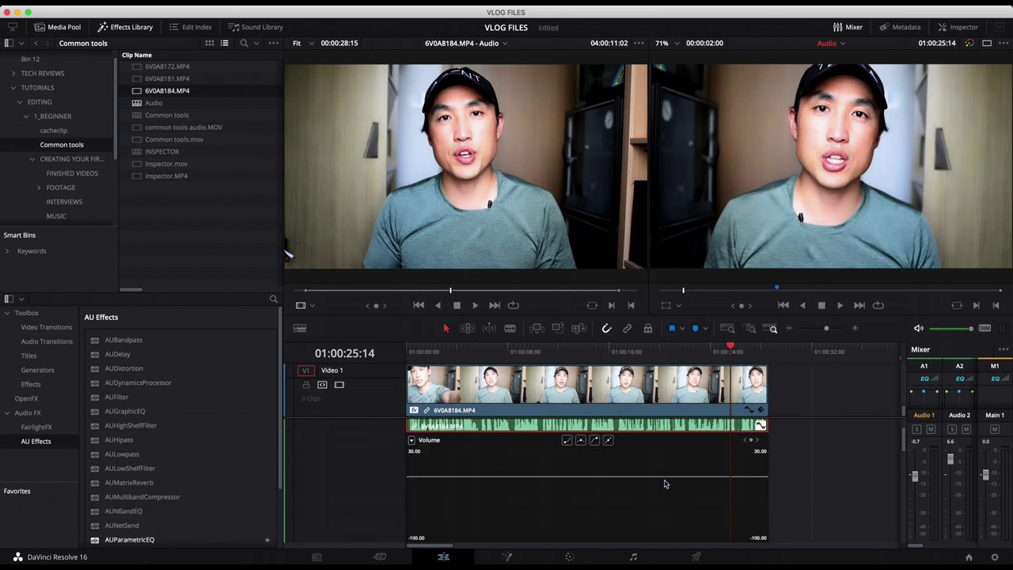
pyautogui.moveTo(654, 352); pyautogui.dragTo(544, 352)
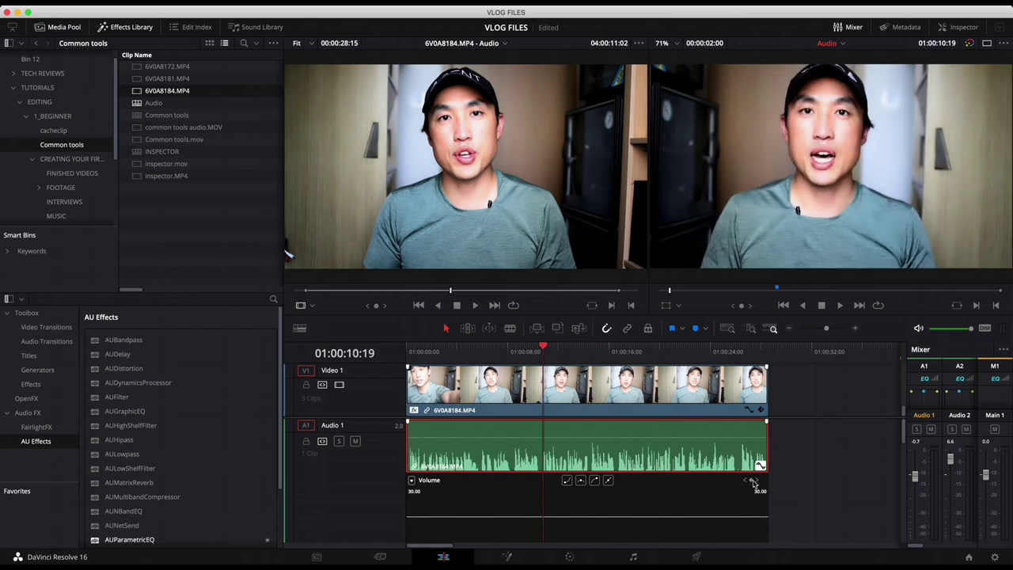
pyautogui.moveTo(685, 353); pyautogui.dragTo(686, 360)
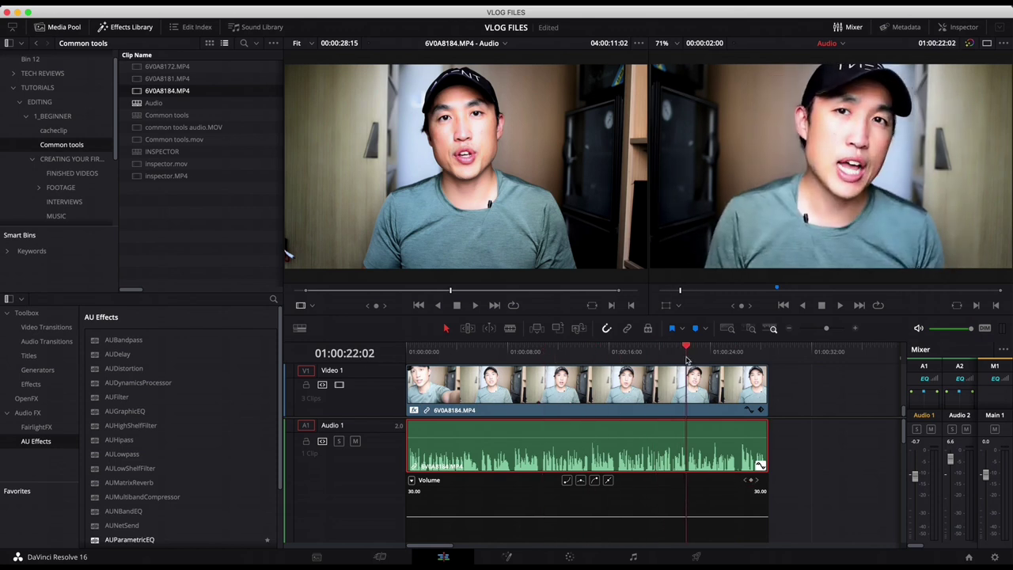
pyautogui.click(751, 481)
pyautogui.moveTo(705, 352); pyautogui.dragTo(737, 354)
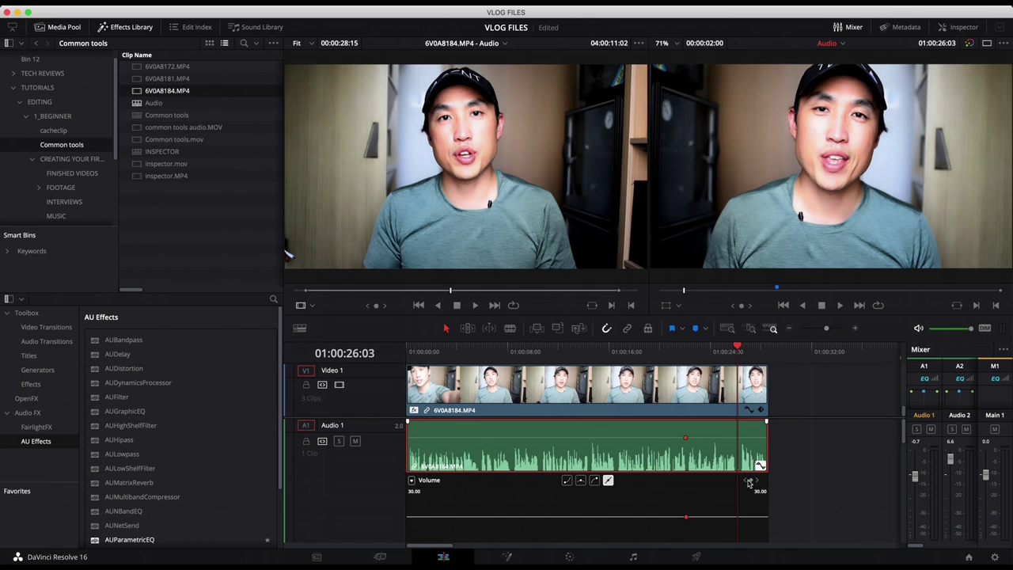
pyautogui.press('super+s')
# Add volume keyframes at 01:00:25:15 and at 01:00:22:02, saving along the way.
pyautogui.click(736, 349)
pyautogui.moveTo(736, 349); pyautogui.dragTo(732, 349)
pyautogui.press('super+s')
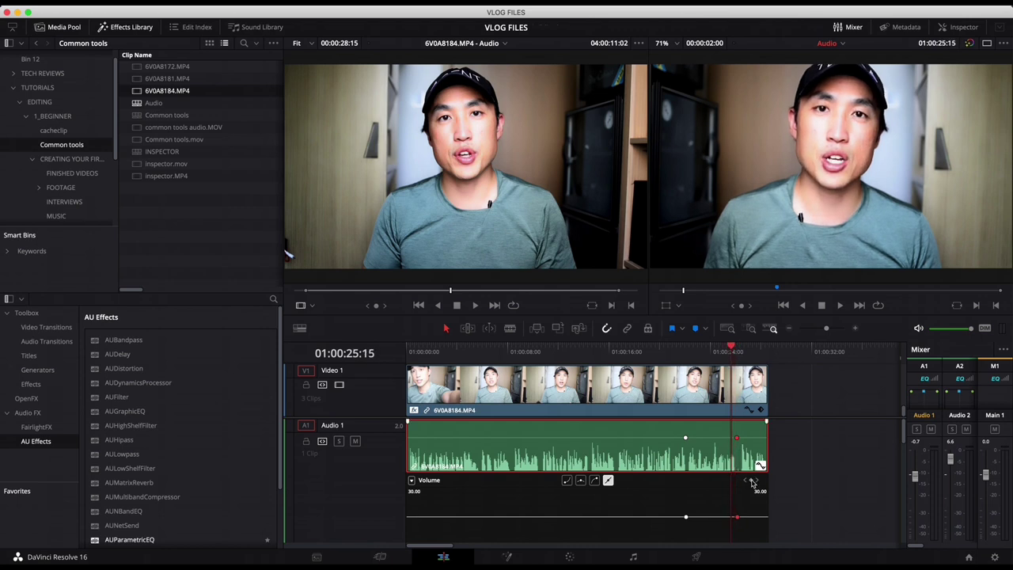
pyautogui.moveTo(709, 352); pyautogui.dragTo(694, 353)
pyautogui.press('super+s')
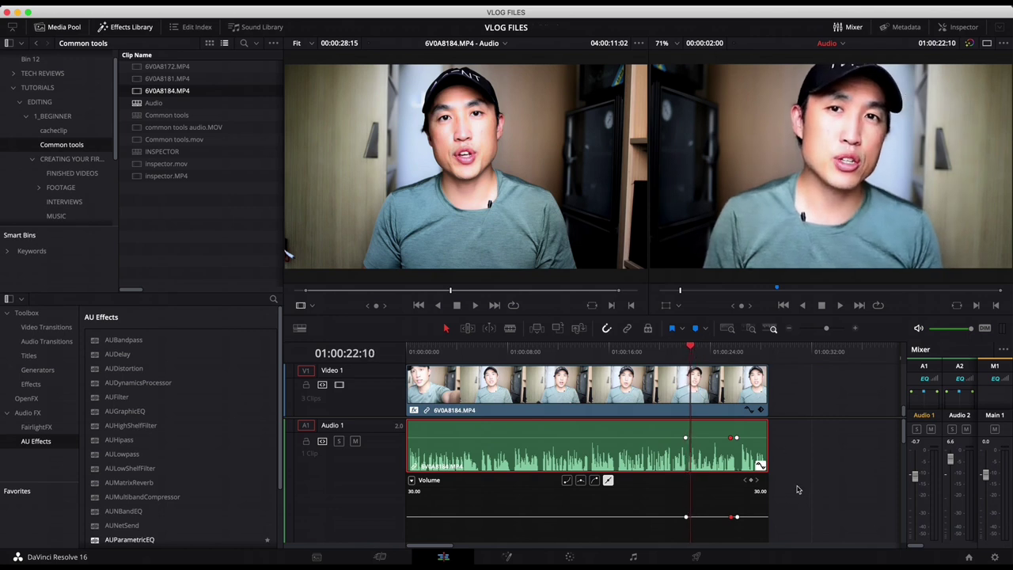
pyautogui.click(750, 481)
# Pull the volume down between the keyframes near the clip's end and play back the dip.
pyautogui.moveTo(709, 437); pyautogui.dragTo(709, 445)
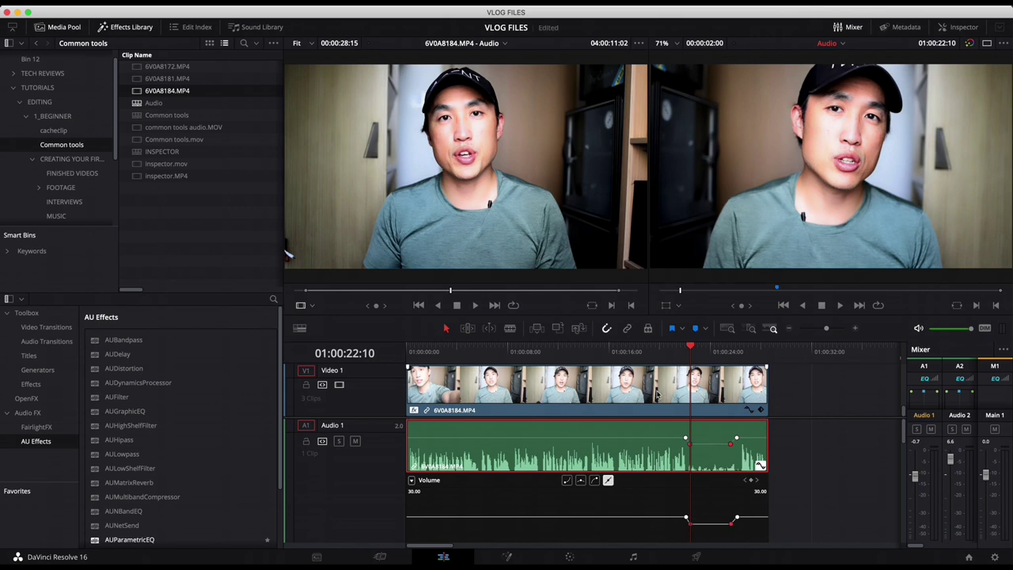
pyautogui.click(671, 355)
pyautogui.press('space')
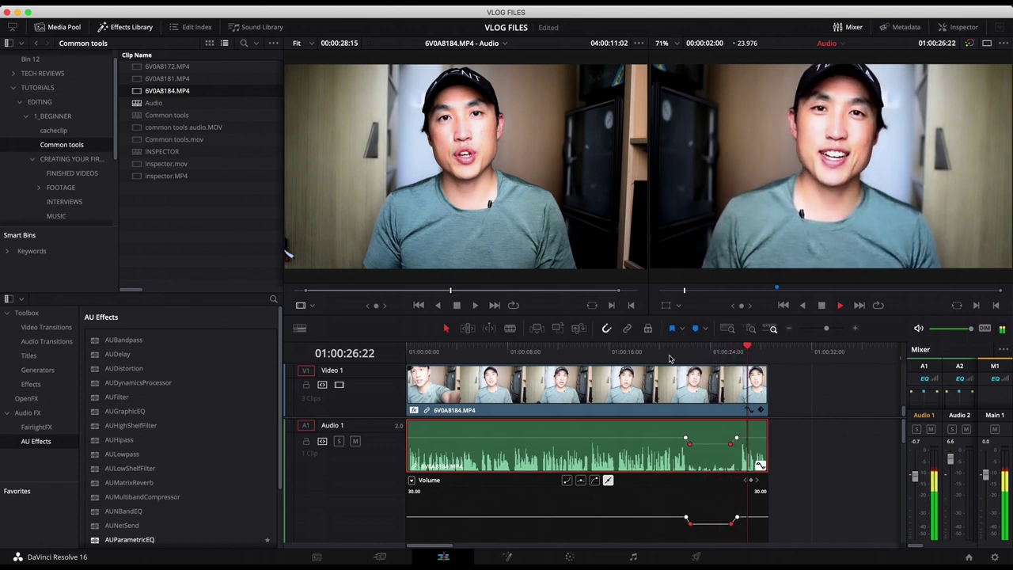
pyautogui.press('space')
# Add a volume keyframe at 01:00:20:04 and save the project.
pyautogui.press('super+s')
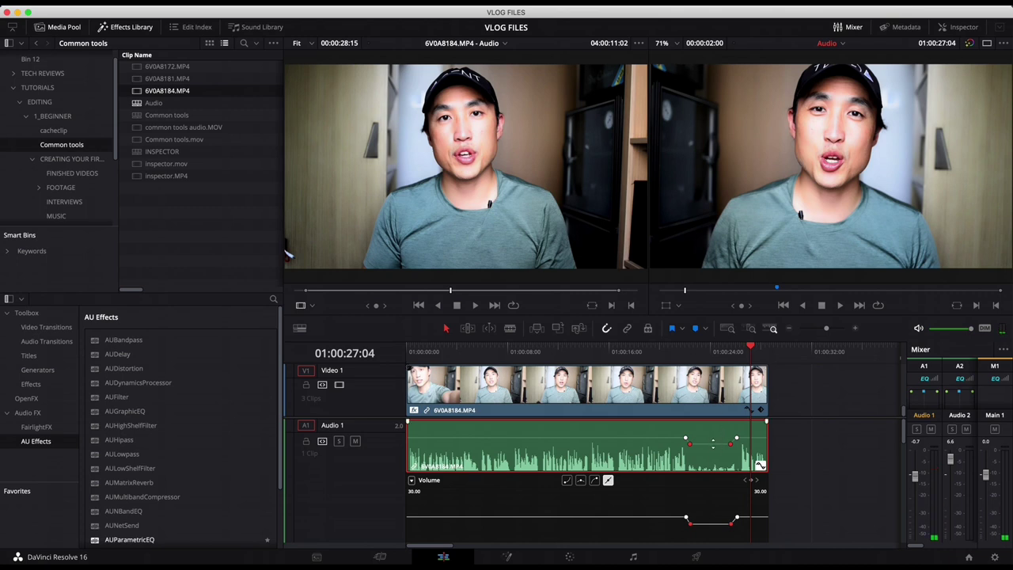
pyautogui.click(662, 351)
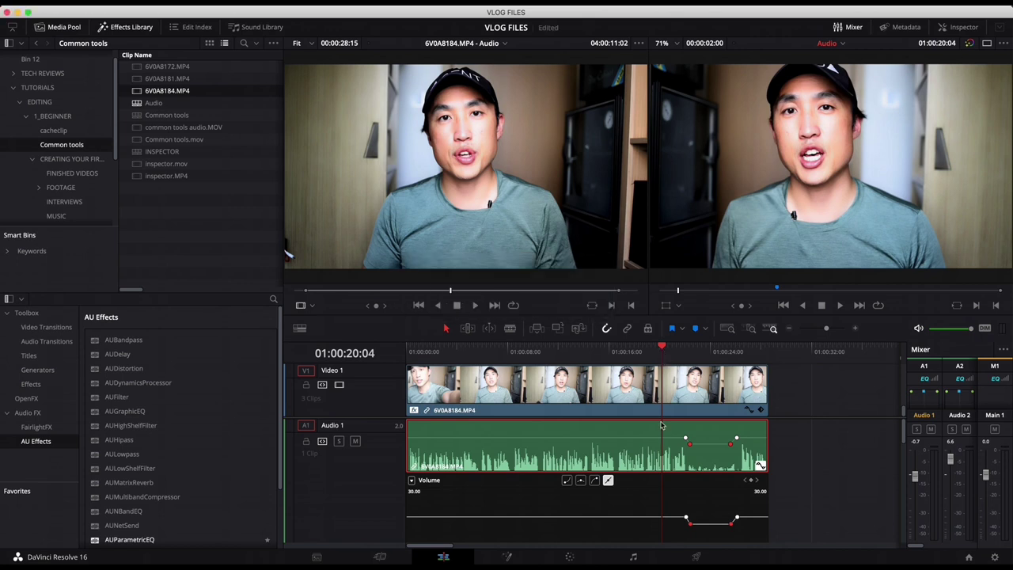
pyautogui.keyDown('alt'); pyautogui.click(661, 436); pyautogui.keyUp('alt')
pyautogui.press('super+s')
# Add two earlier keyframes, lower the volume between them, play the dip back, and save.
pyautogui.keyDown('alt'); pyautogui.click(631, 438); pyautogui.keyUp('alt')
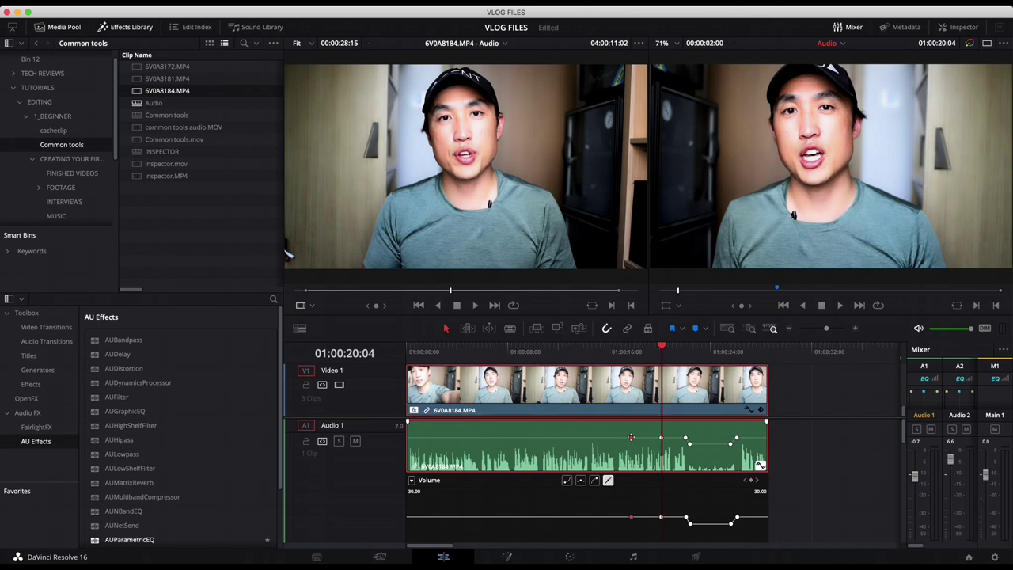
pyautogui.keyDown('alt'); pyautogui.click(583, 437); pyautogui.keyUp('alt')
pyautogui.moveTo(617, 438); pyautogui.dragTo(619, 445)
pyautogui.click(607, 351)
pyautogui.press('space')
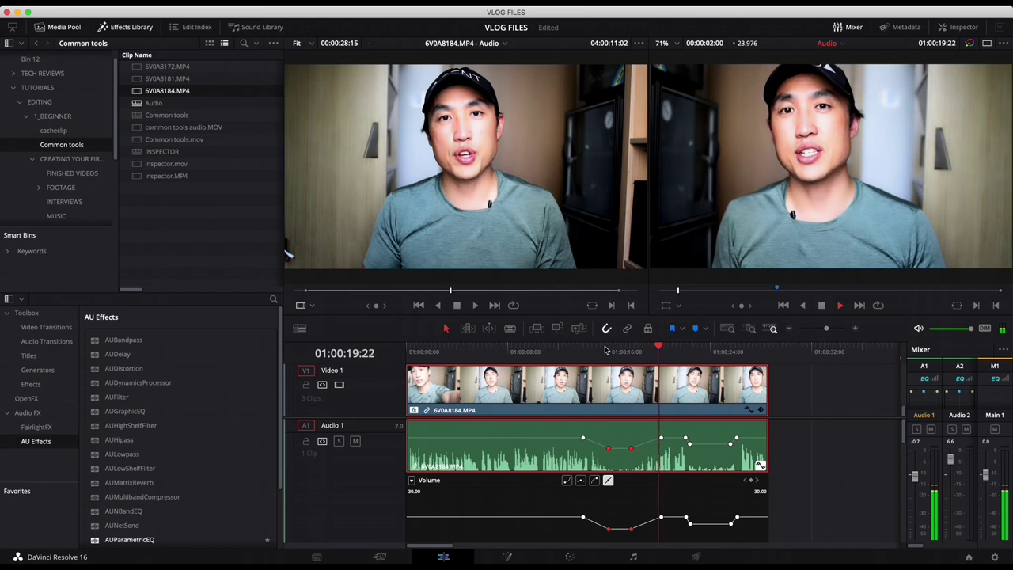
pyautogui.press('space')
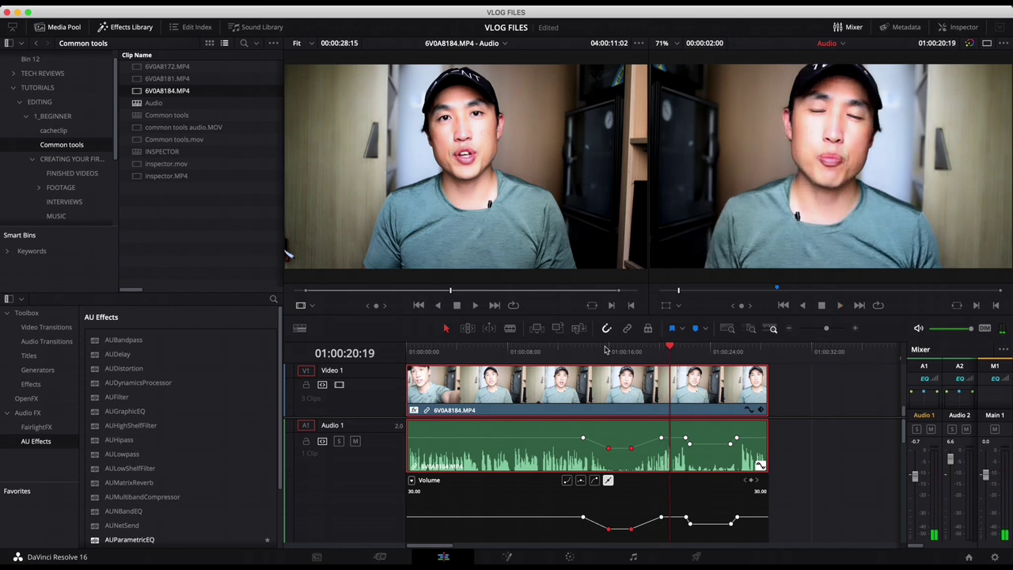
pyautogui.press('super+s')
pyautogui.click(789, 437)
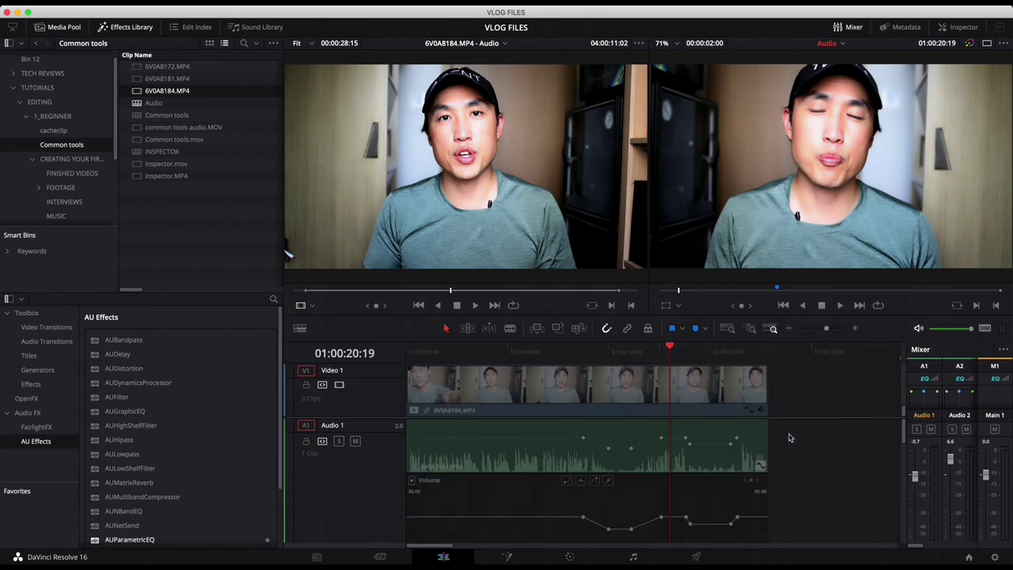
pyautogui.click(745, 431)
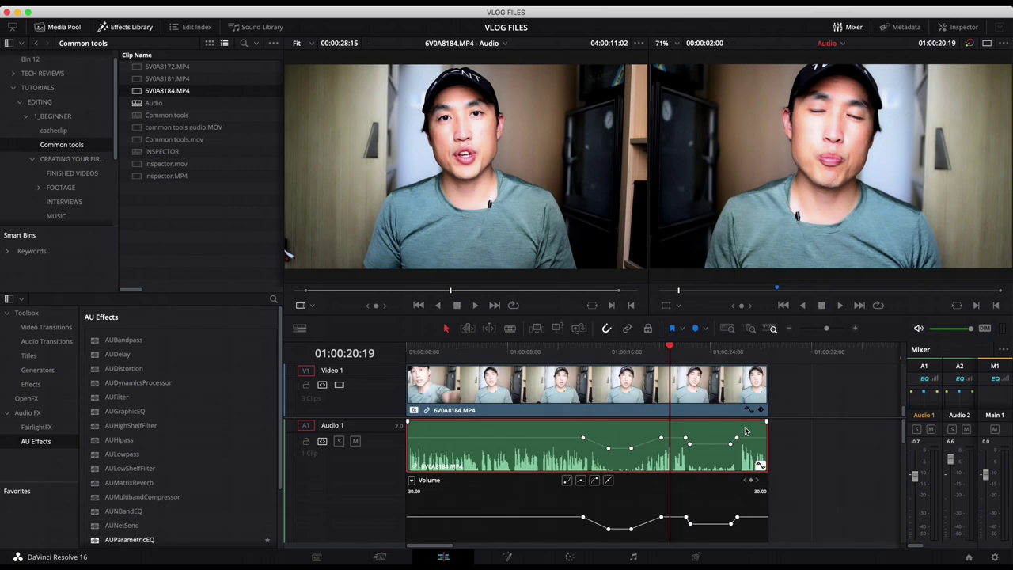
# Show the Inspector's clip volume settings and set a volume keyframe at 01:00:09:02.
pyautogui.click(967, 30)
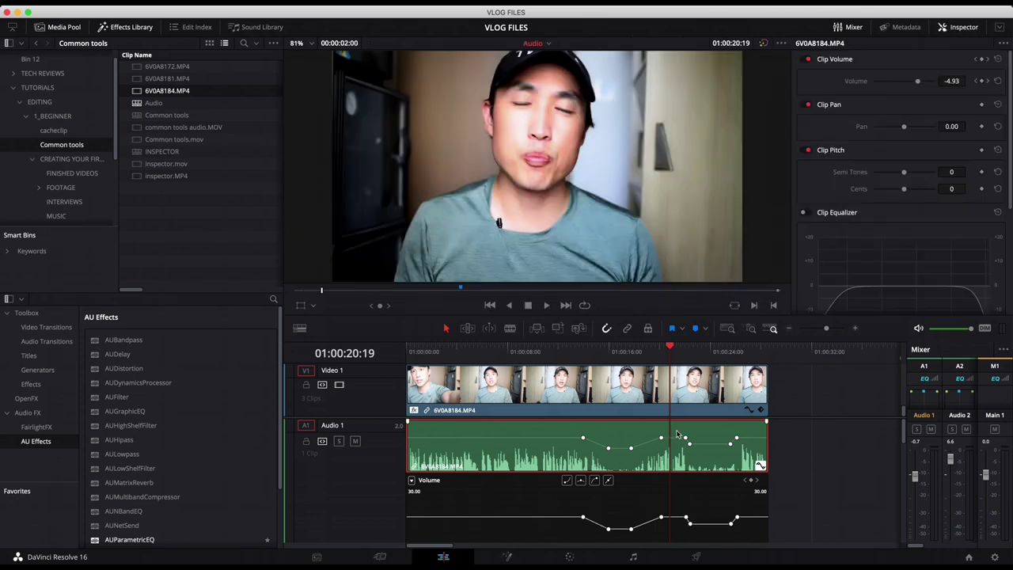
pyautogui.moveTo(599, 351); pyautogui.dragTo(521, 353)
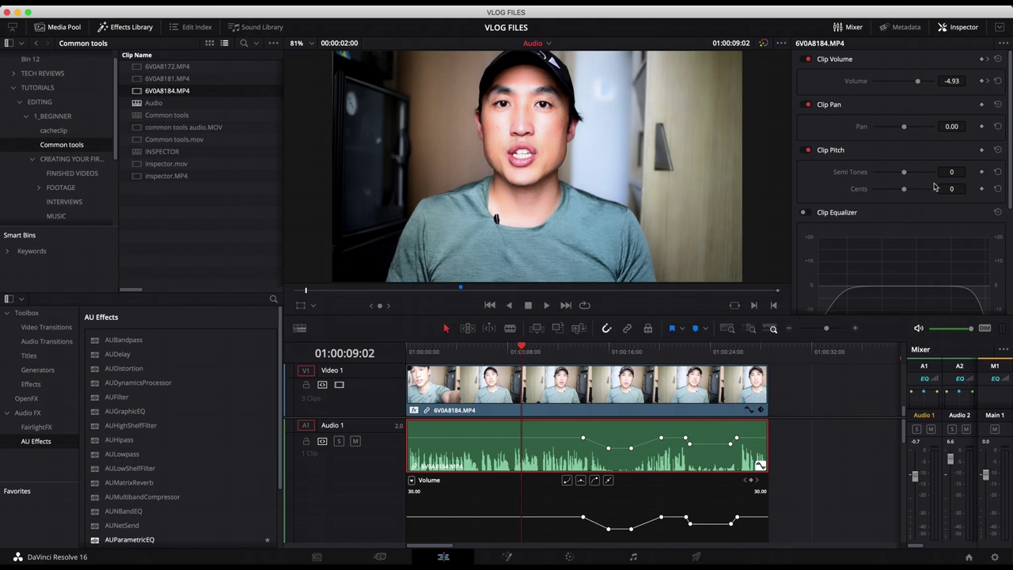
pyautogui.click(982, 82)
pyautogui.click(982, 81)
# Add volume keyframes at 01:00:07:23 and 01:00:04:02, then lower the middle segment slightly.
pyautogui.click(508, 354)
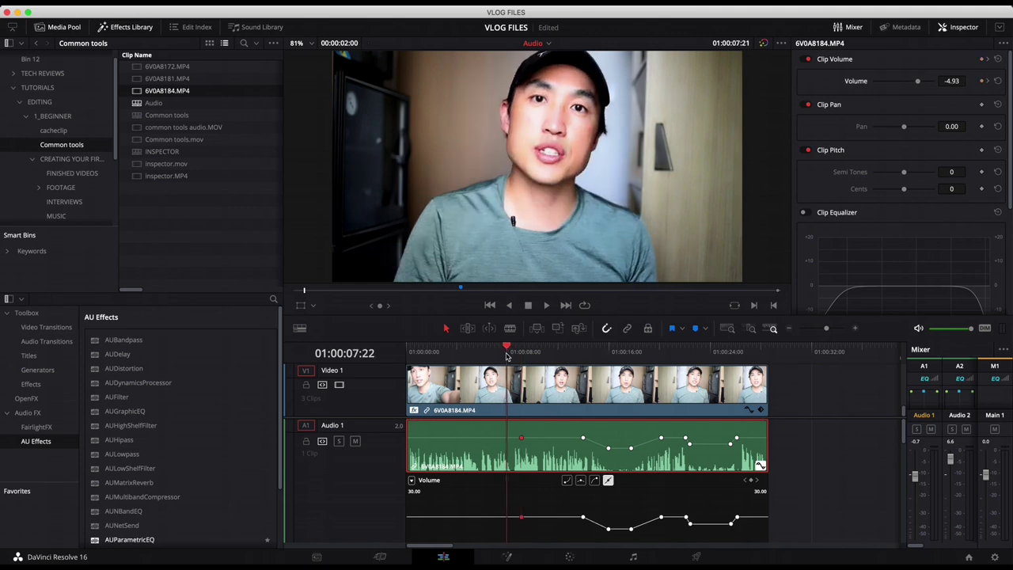
pyautogui.click(983, 82)
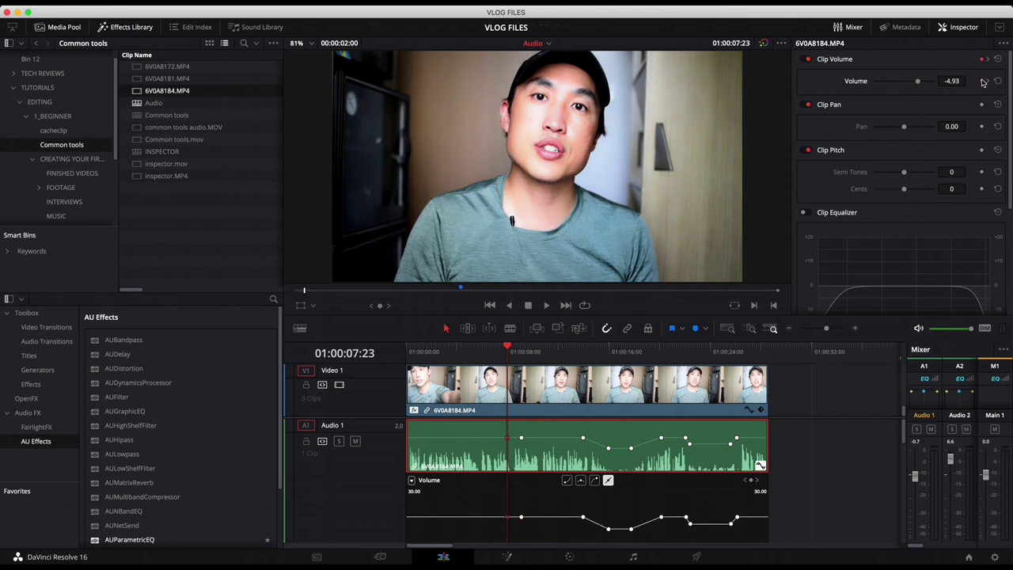
pyautogui.press('/')
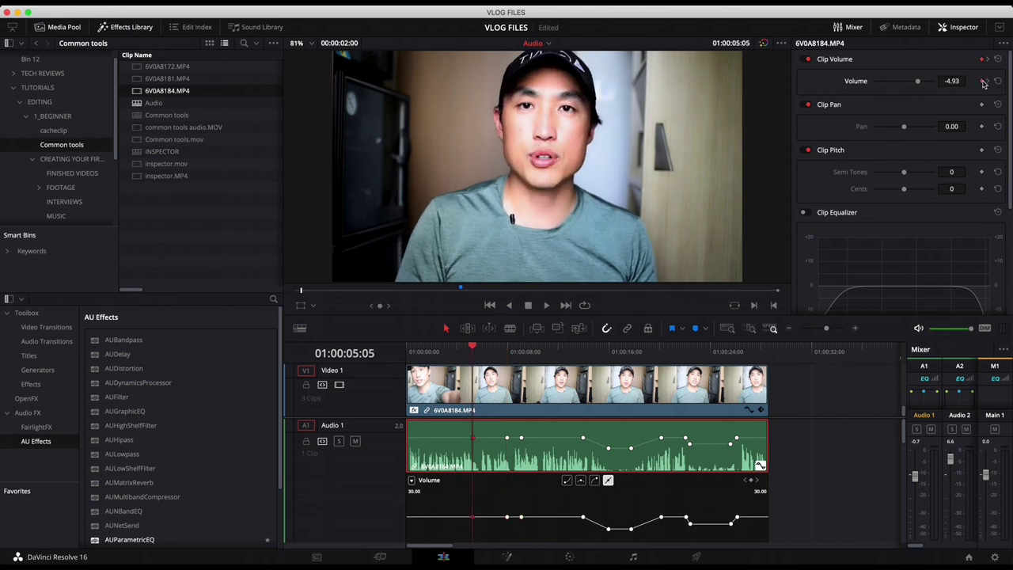
pyautogui.click(459, 351)
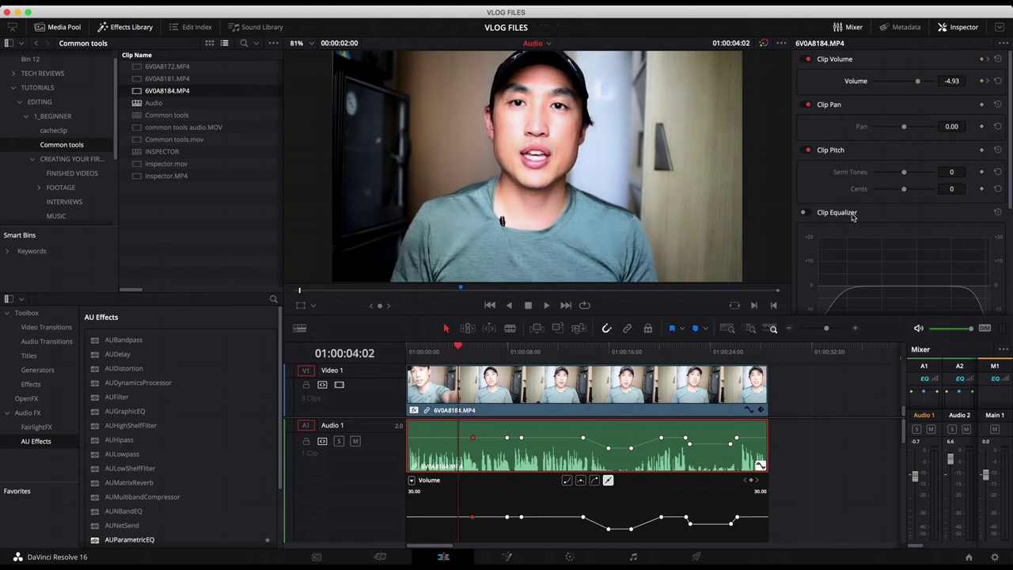
pyautogui.click(984, 82)
pyautogui.moveTo(491, 436); pyautogui.dragTo(491, 442)
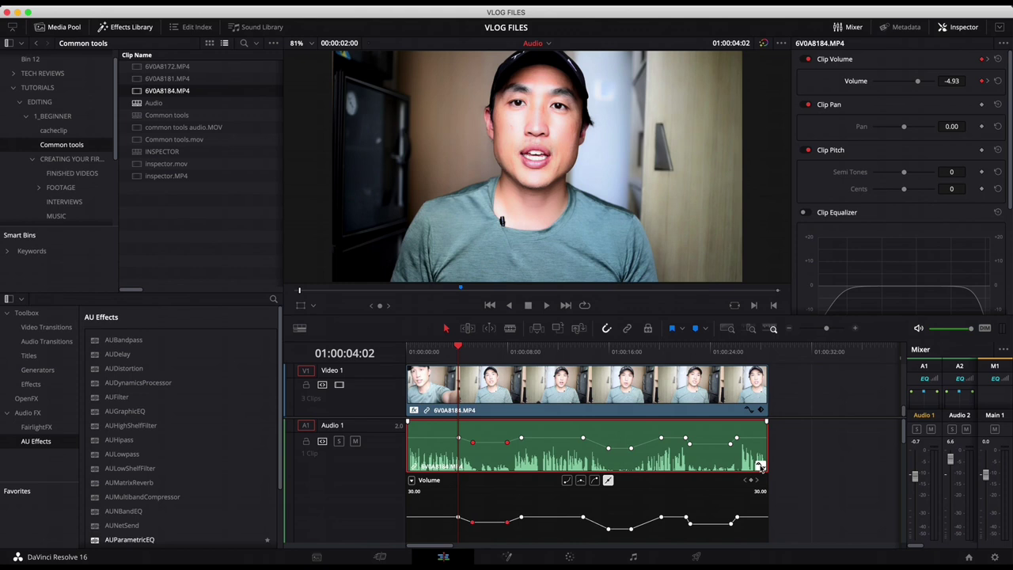
# Raise the volume keyframe near the clip start to about -0.99 dB.
pyautogui.scroll(-2, 717, 472)
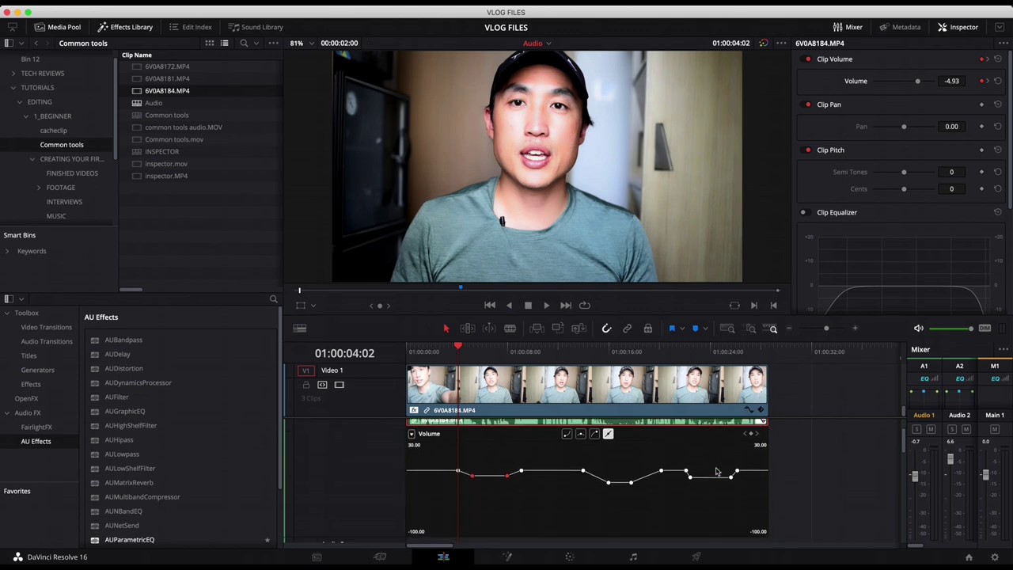
pyautogui.scroll(2, 717, 472)
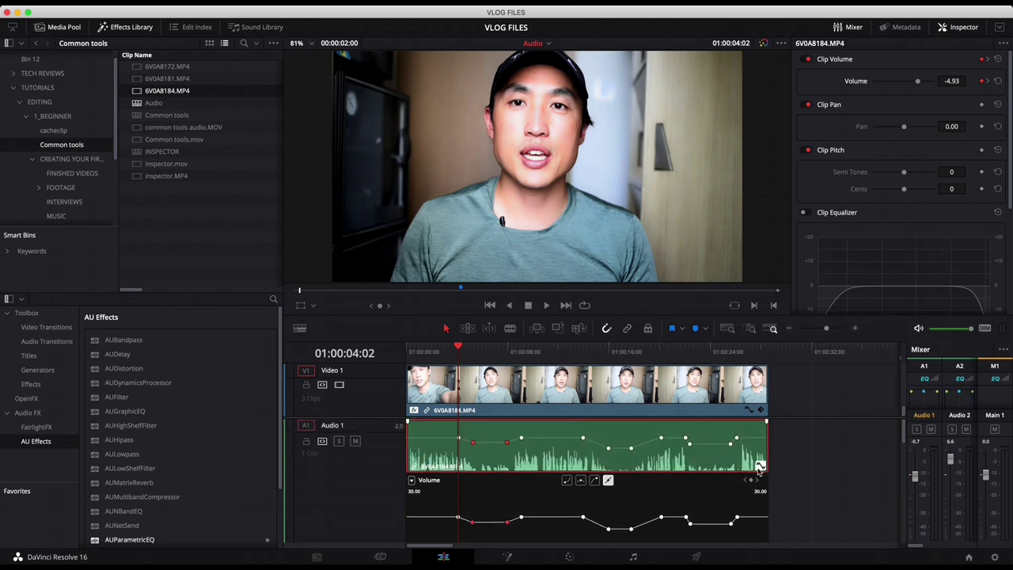
pyautogui.click(654, 438)
pyautogui.click(553, 438)
pyautogui.click(595, 482)
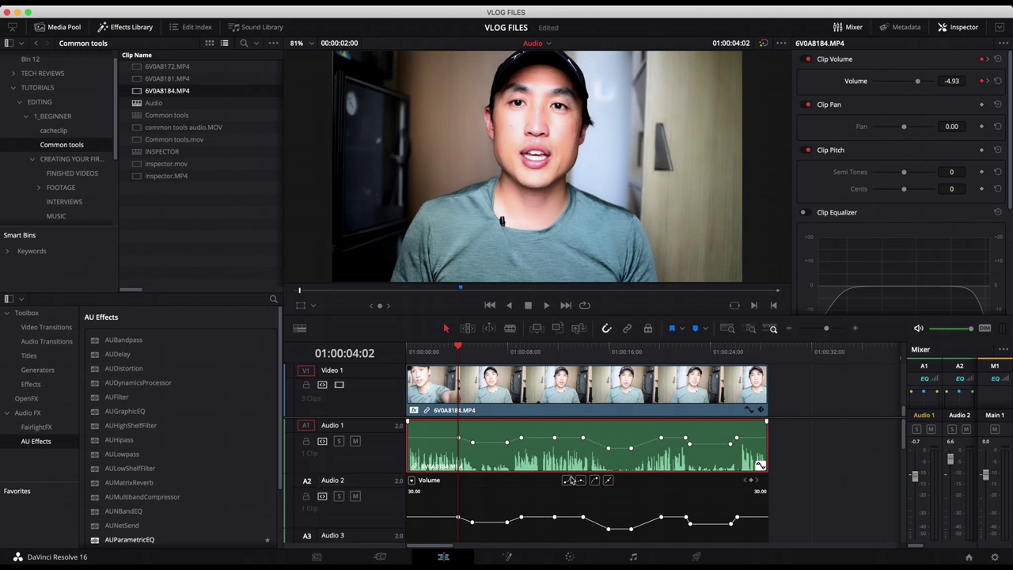
pyautogui.moveTo(459, 436); pyautogui.dragTo(459, 433)
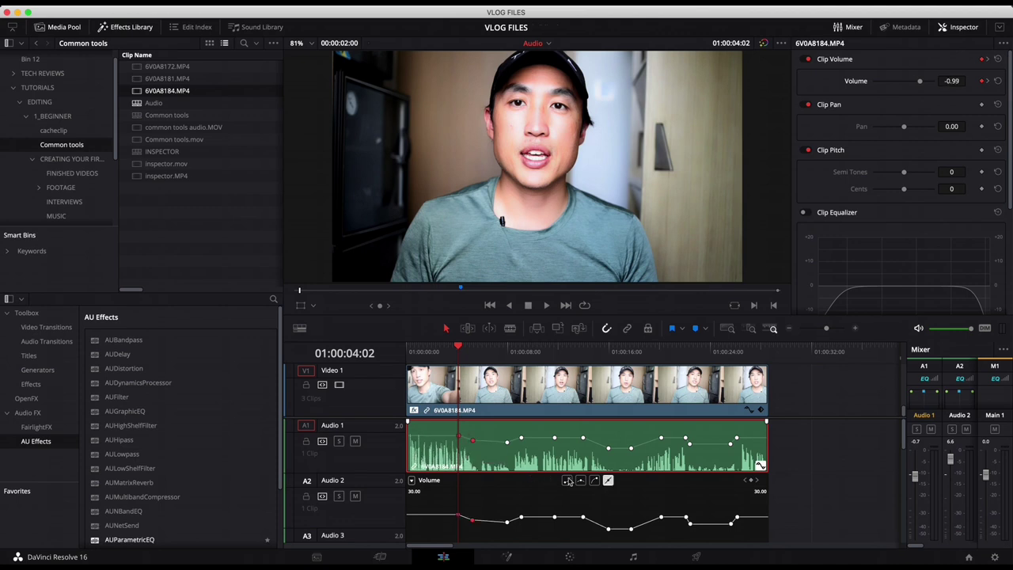
# Apply an eased curve to the keyframe and lower the dip-start keyframe slightly.
pyautogui.click(568, 480)
pyautogui.click(472, 439)
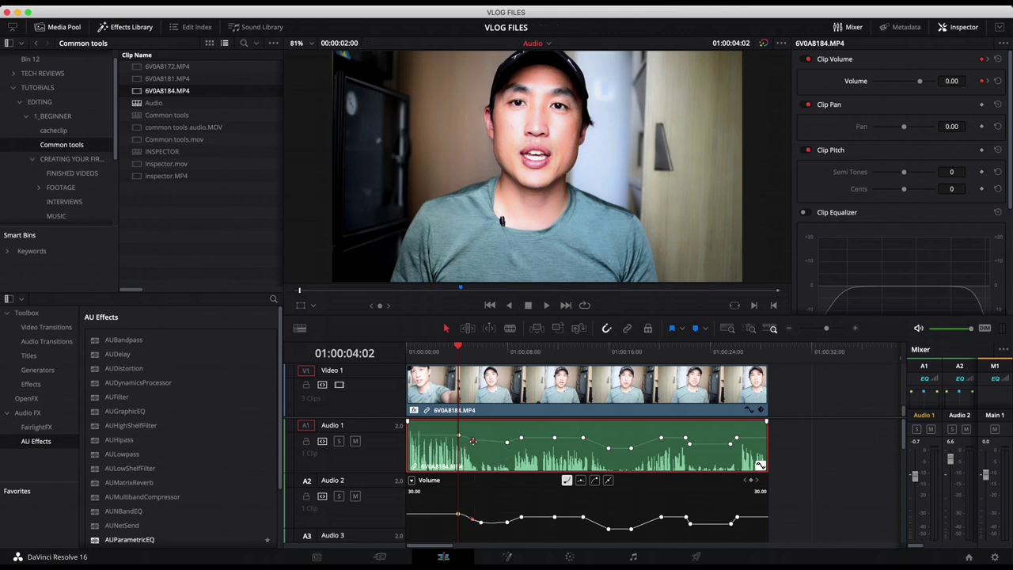
pyautogui.moveTo(472, 439); pyautogui.dragTo(473, 444)
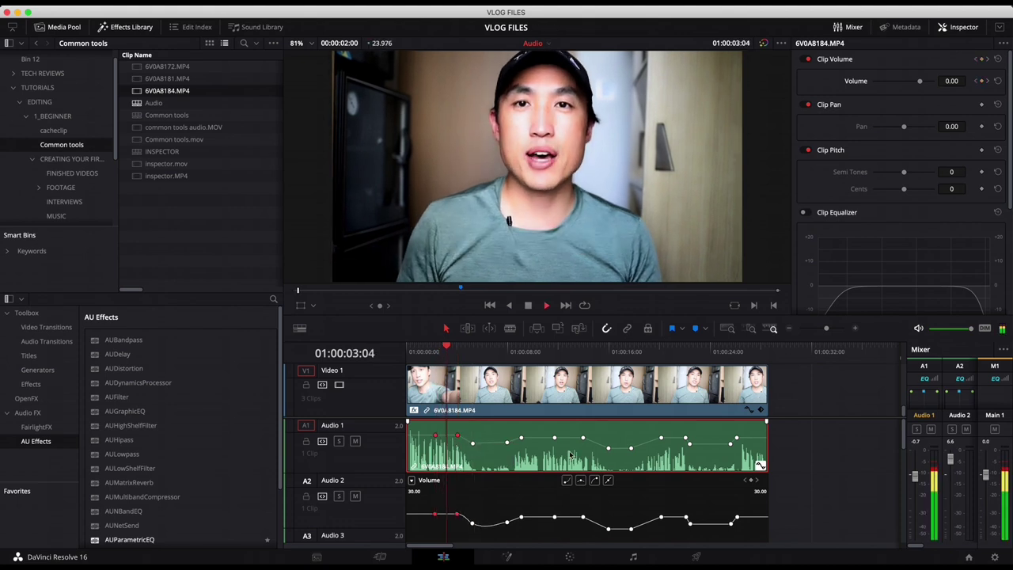
# Add a Cross Fade 0 dB at the Audio 1 clip's end, stretch it to 86 frames, and play it.
pyautogui.press('space')
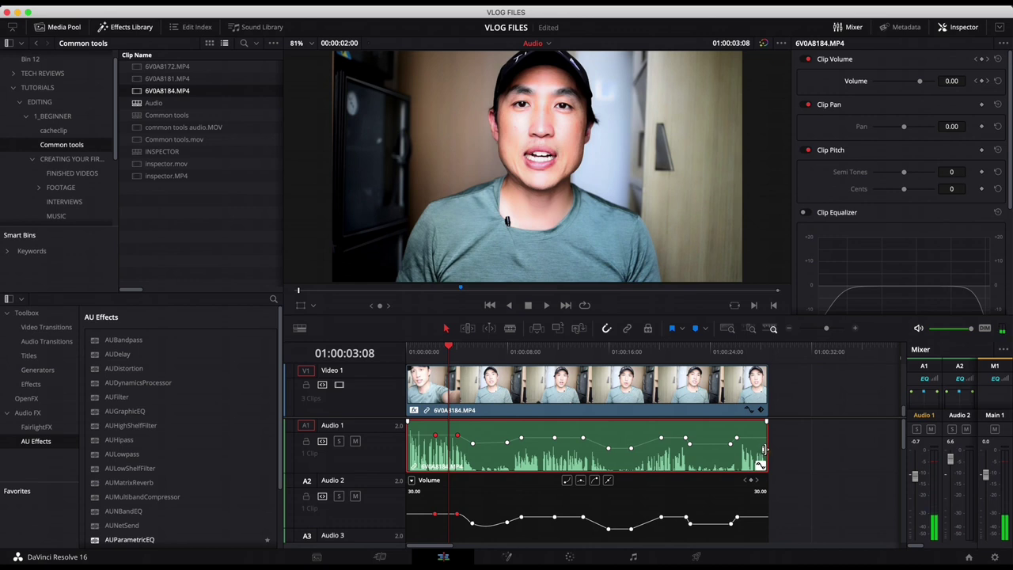
pyautogui.click(764, 450)
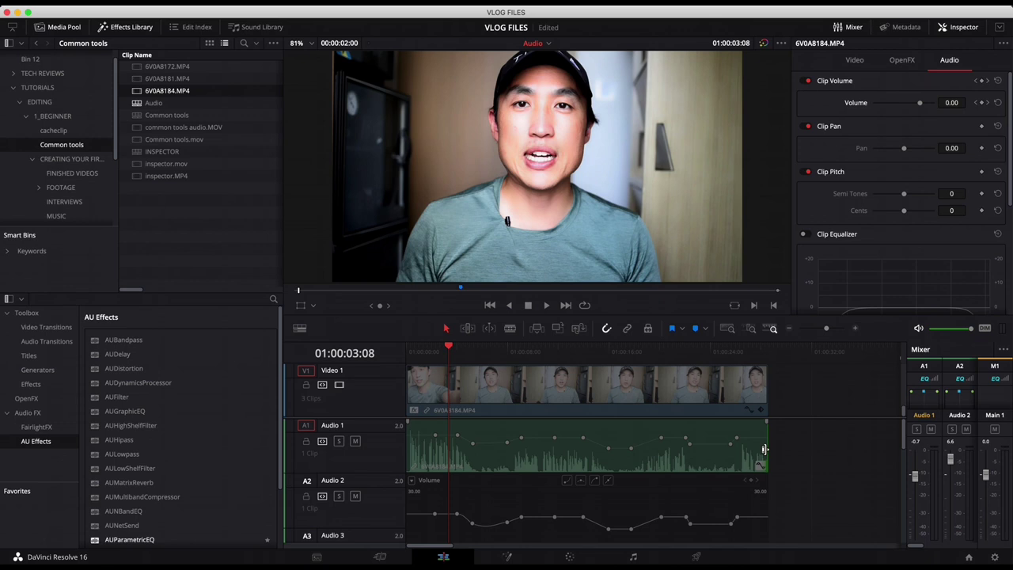
pyautogui.rightClick(764, 451)
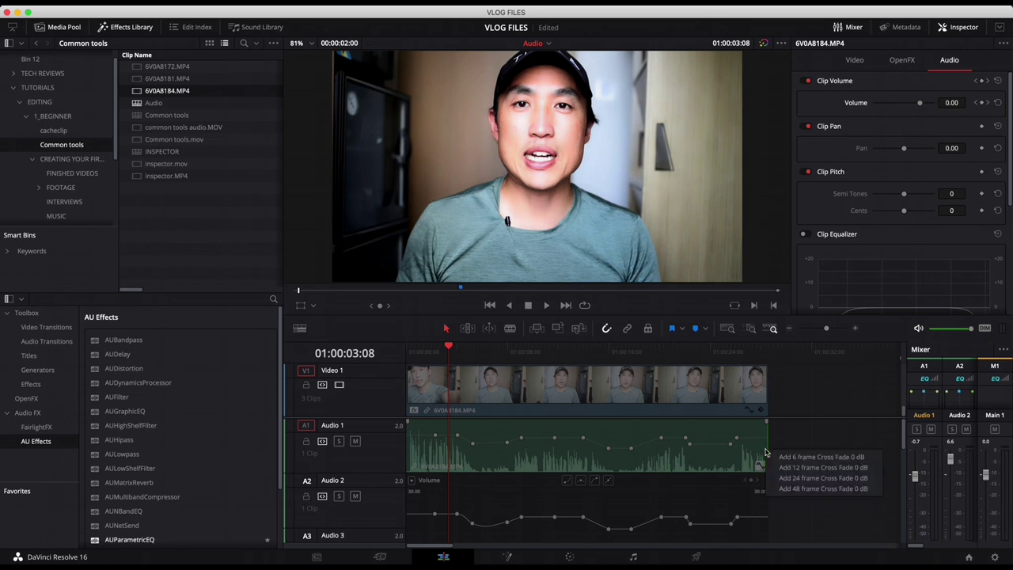
pyautogui.click(796, 478)
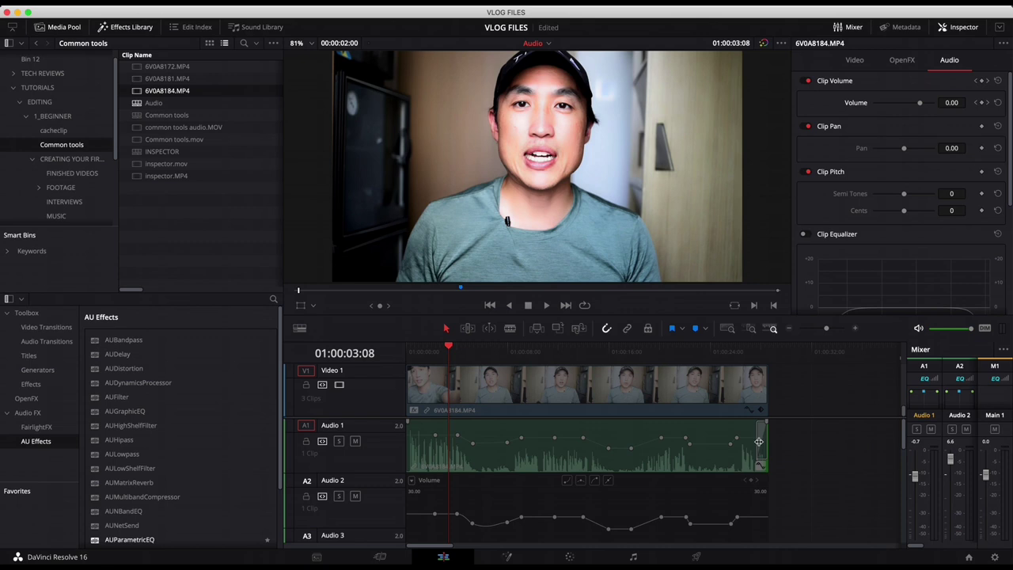
pyautogui.moveTo(758, 441); pyautogui.dragTo(724, 441)
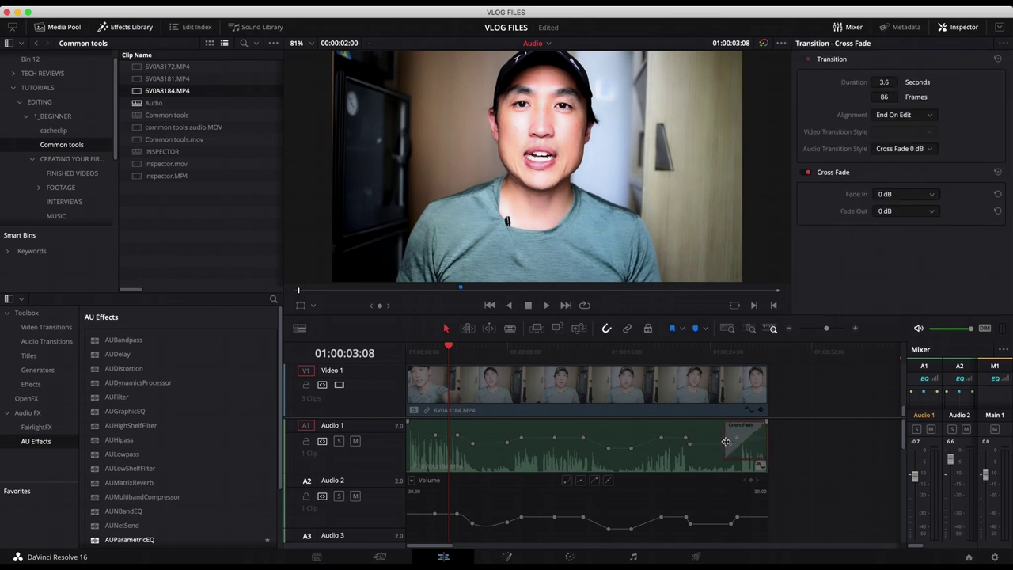
pyautogui.click(723, 358)
pyautogui.press('space')
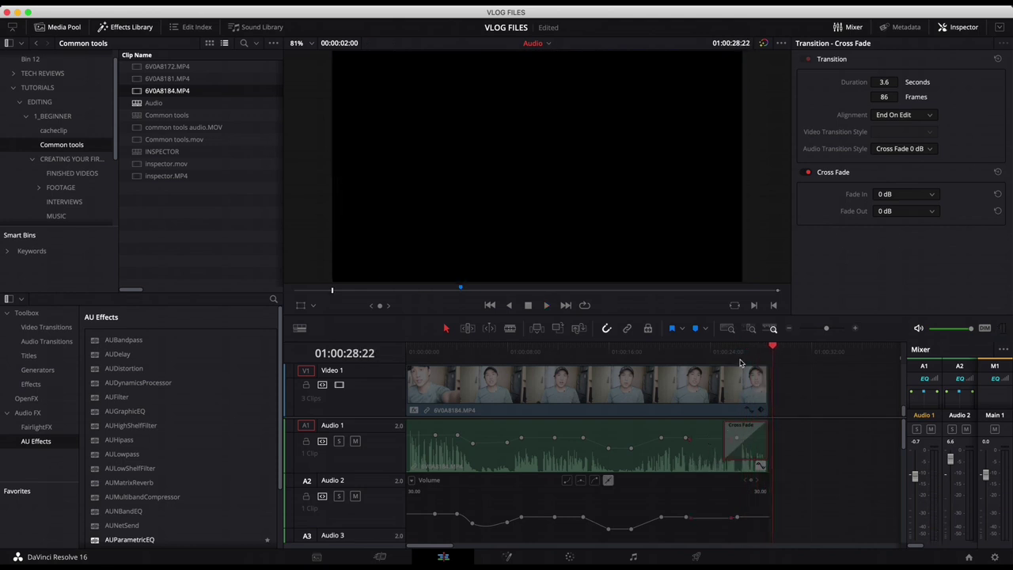
# Raise the volume between two keyframes and blade the vlog clip at two cut points.
pyautogui.click(733, 353)
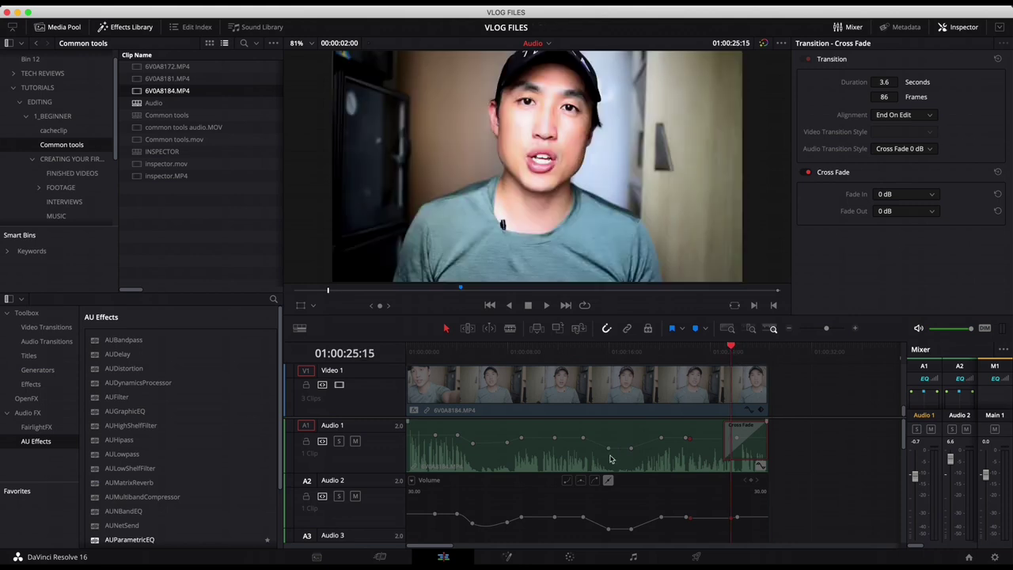
pyautogui.moveTo(619, 448); pyautogui.dragTo(620, 437)
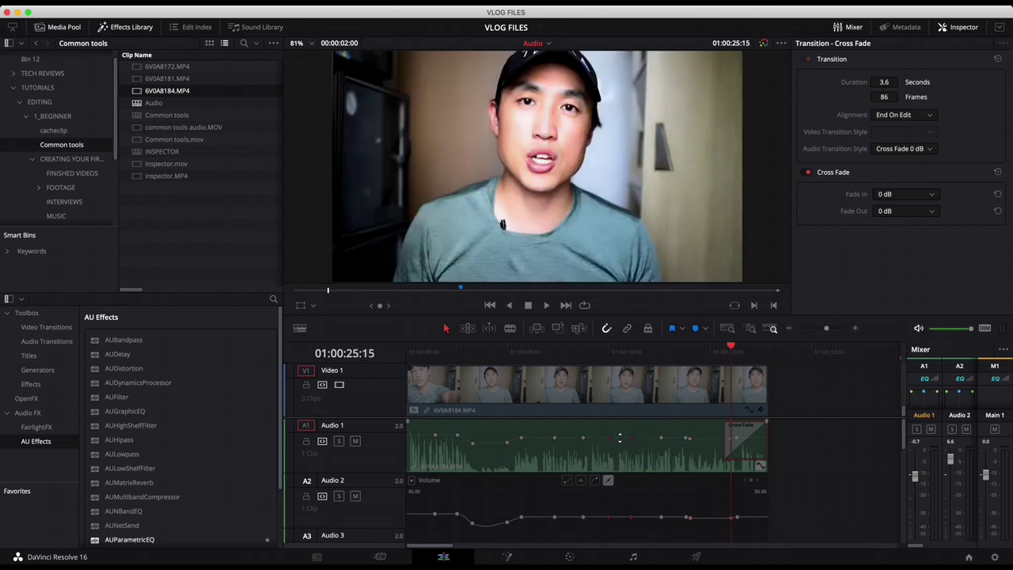
pyautogui.press('b')
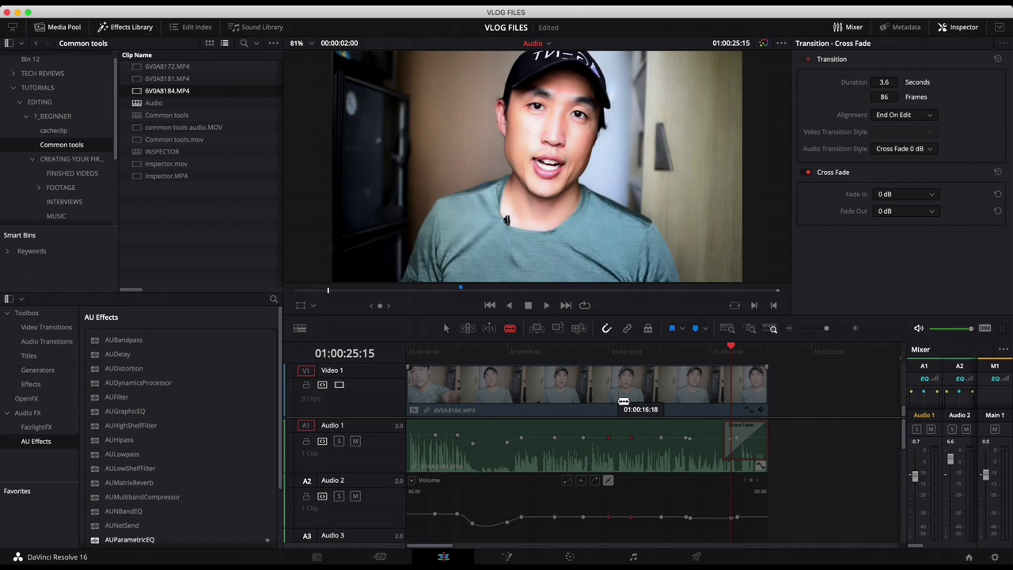
pyautogui.click(619, 402)
pyautogui.click(619, 434)
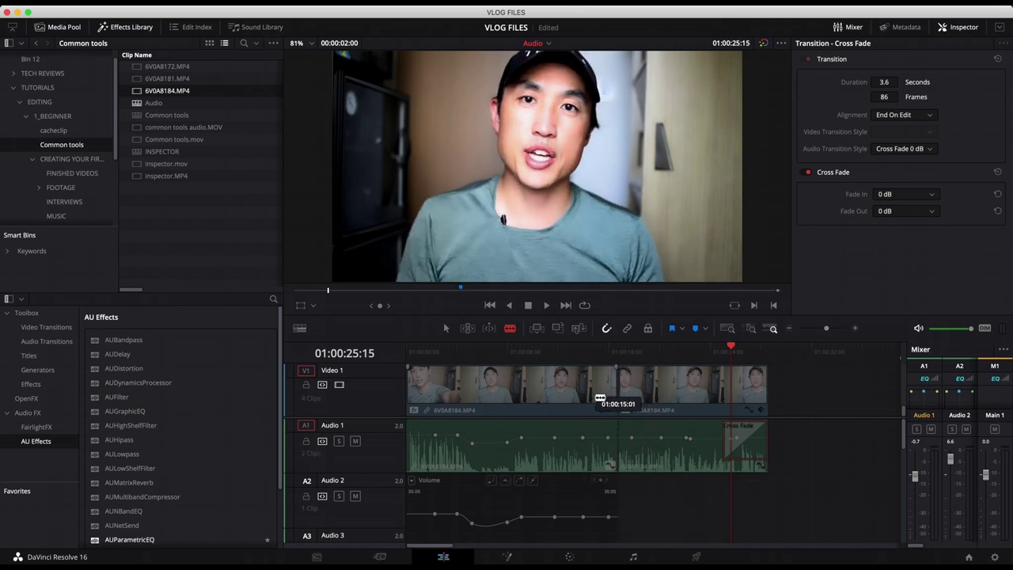
pyautogui.click(583, 437)
pyautogui.press('a')
pyautogui.click(597, 437)
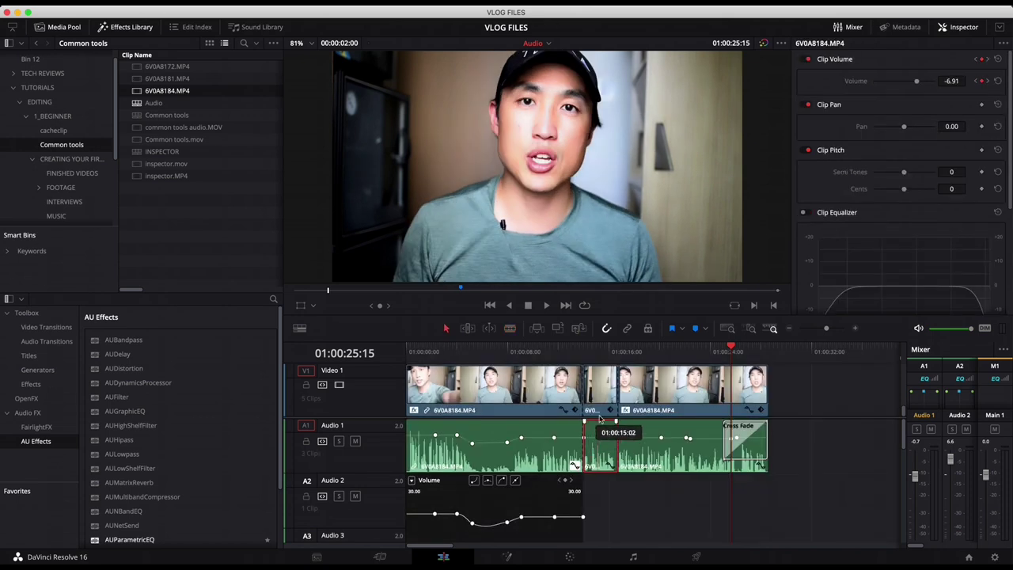
# Delete the short piece between the cuts and slide the right clip left to close the gap.
pyautogui.moveTo(600, 420); pyautogui.dragTo(600, 420)
pyautogui.click(599, 352)
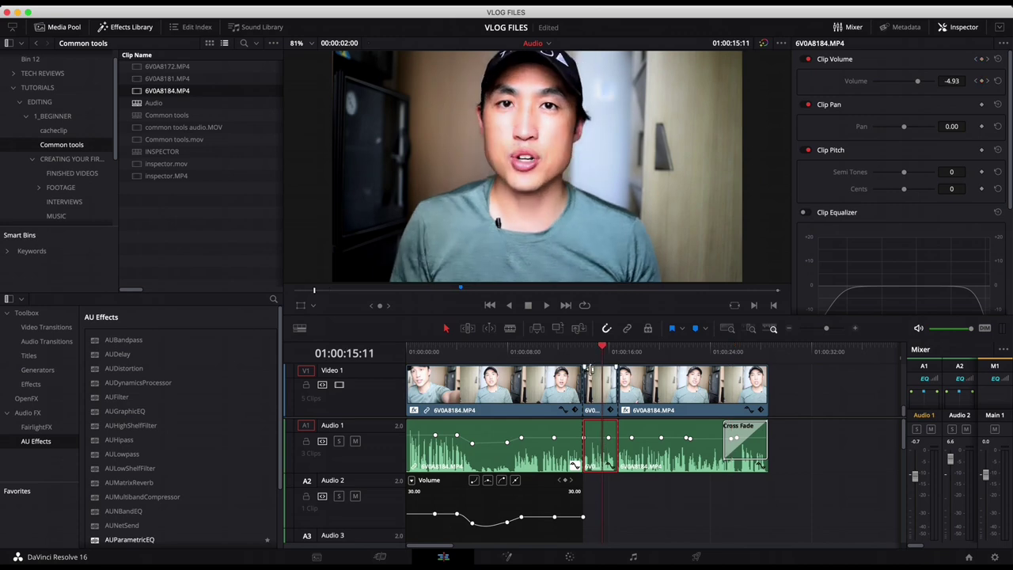
pyautogui.click(586, 352)
pyautogui.scroll(2, 593, 391)
pyautogui.click(591, 393)
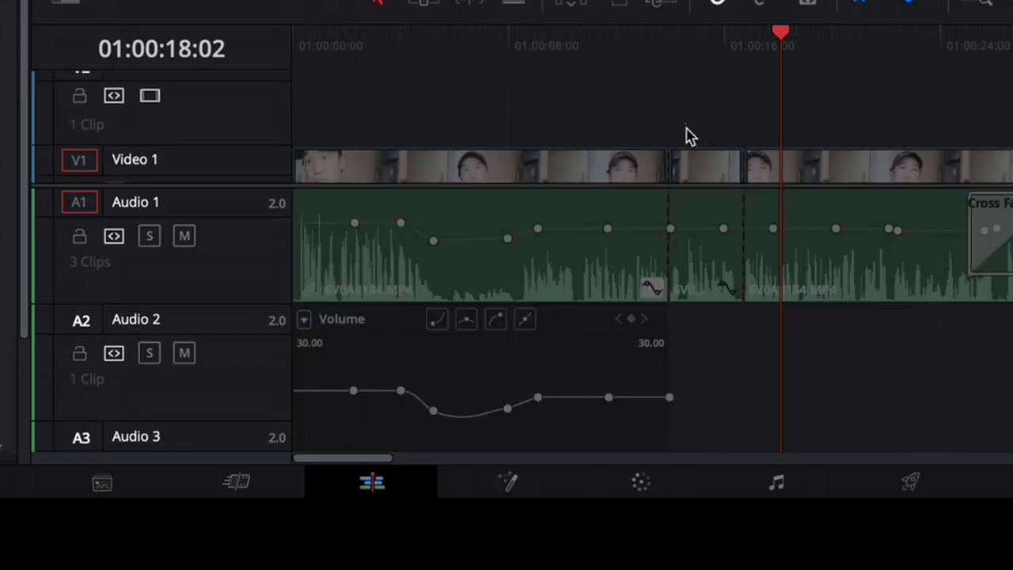
pyautogui.scroll(-2, 686, 136)
pyautogui.click(719, 305)
pyautogui.press('BackSpace')
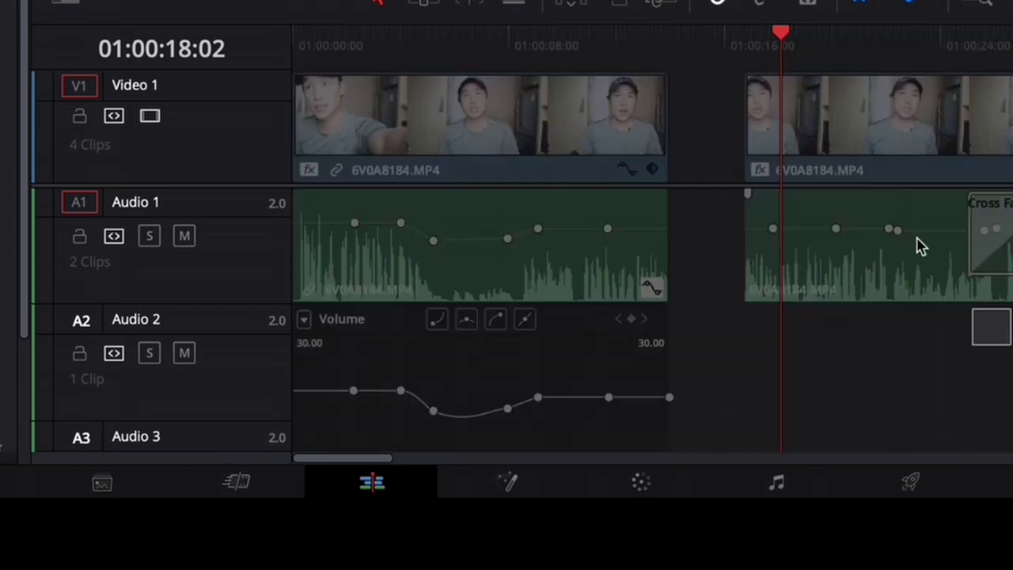
pyautogui.moveTo(873, 159); pyautogui.dragTo(830, 151)
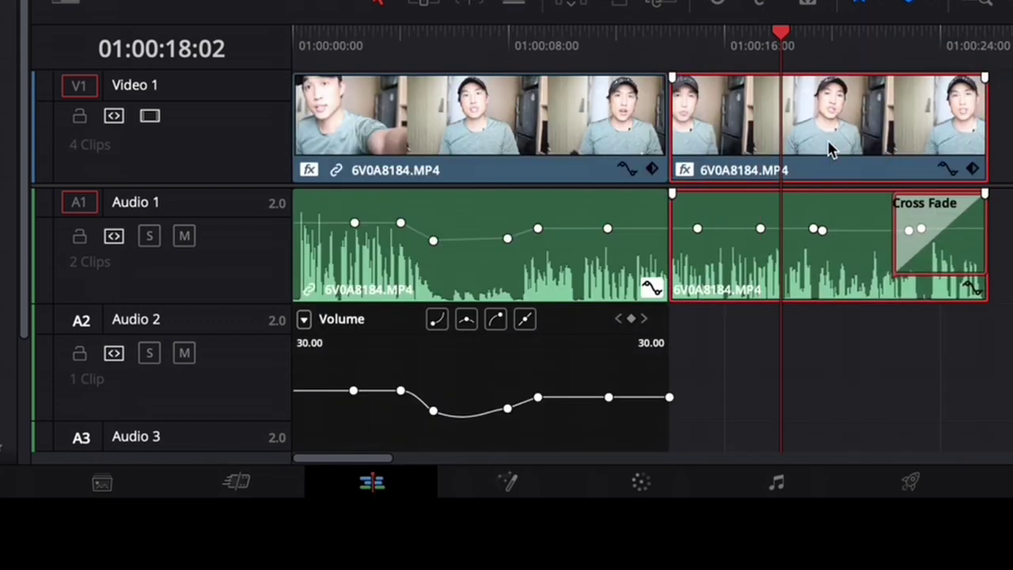
# Add a 6-frame Cross Fade 0 dB at the edit point between the two clips.
pyautogui.click(669, 245)
pyautogui.rightClick(669, 245)
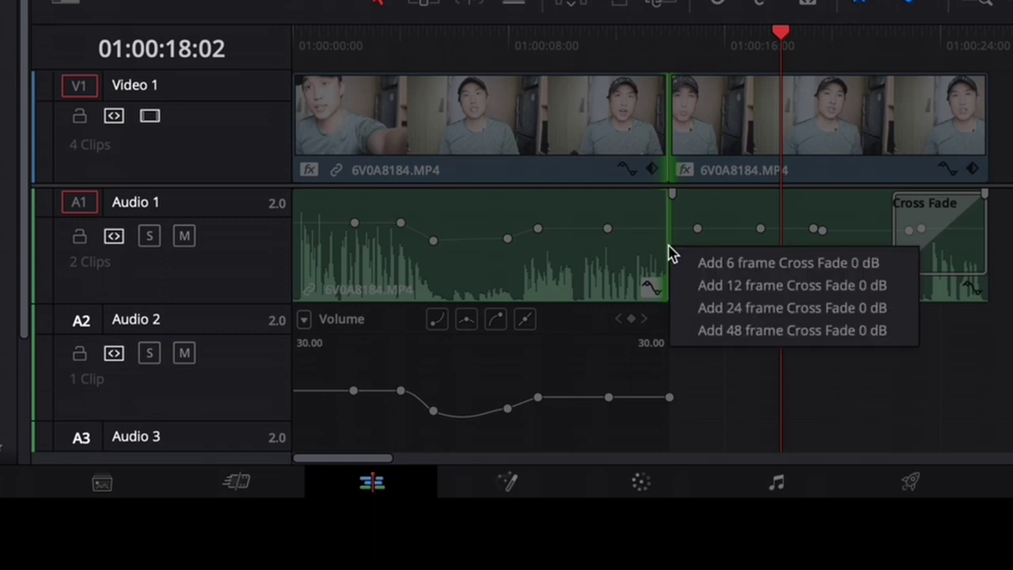
pyautogui.click(715, 269)
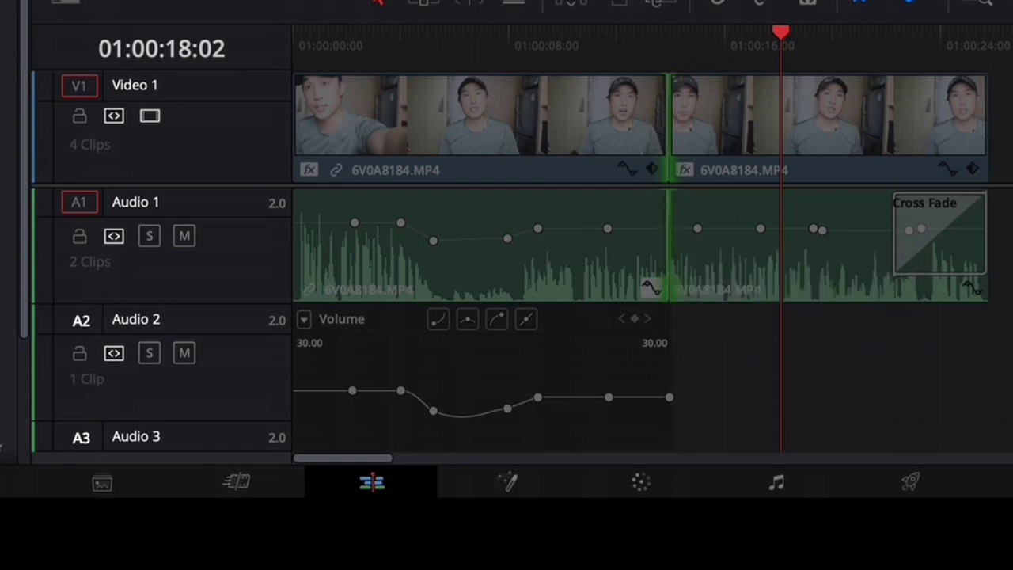
# Zoom the timeline in, then play and scrub across the join to review the fade.
pyautogui.hotkey('ctrl', '=')
pyautogui.hotkey('ctrl', '=')
pyautogui.hotkey('ctrl', '=')
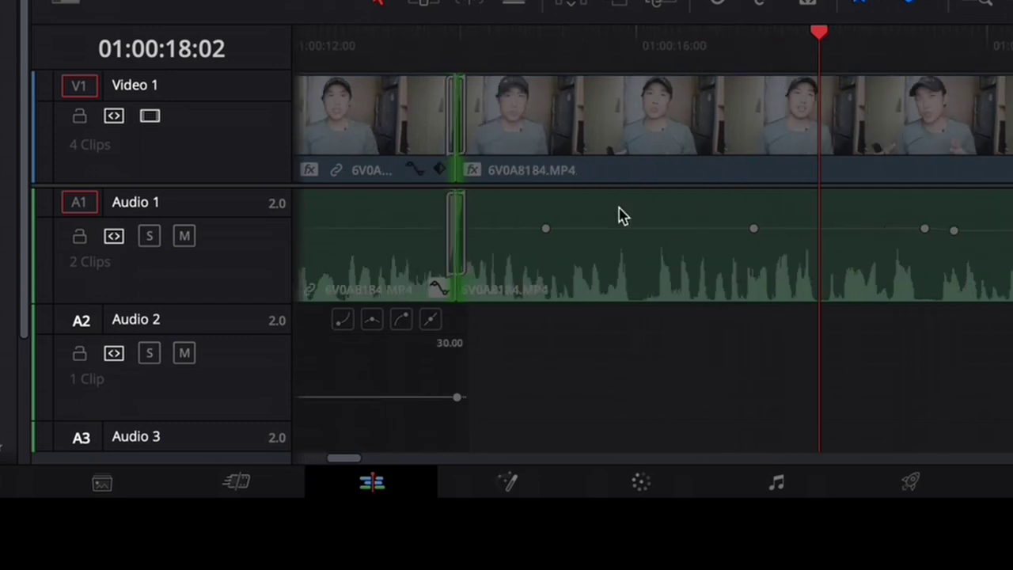
pyautogui.click(442, 46)
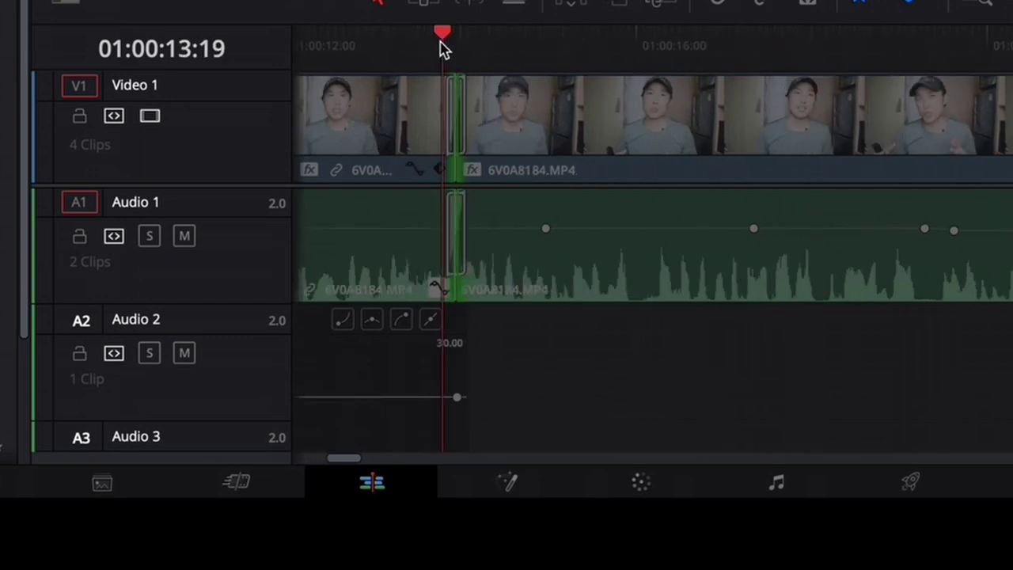
pyautogui.moveTo(442, 48); pyautogui.dragTo(402, 46)
pyautogui.press('space')
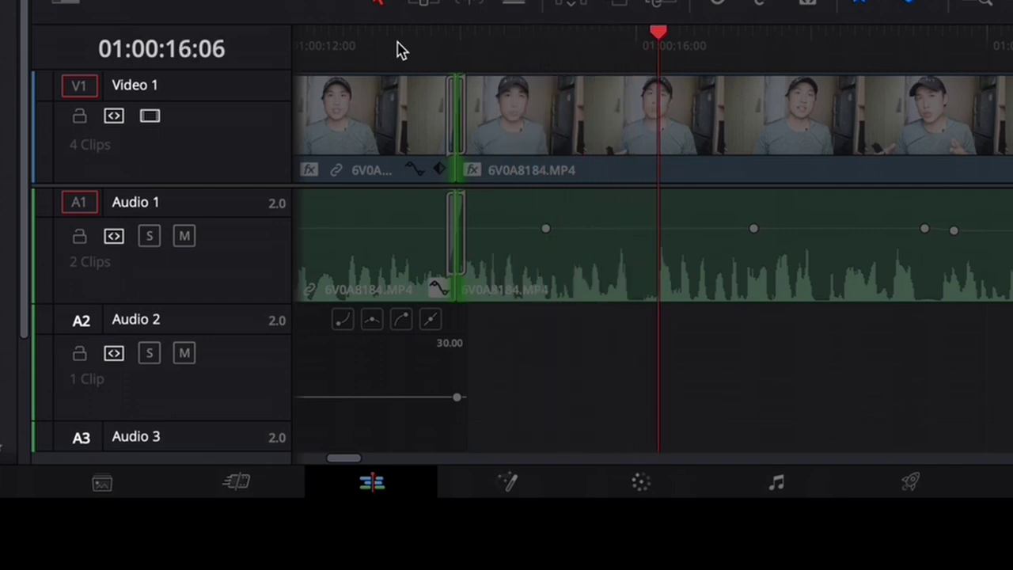
pyautogui.moveTo(419, 52); pyautogui.dragTo(435, 57)
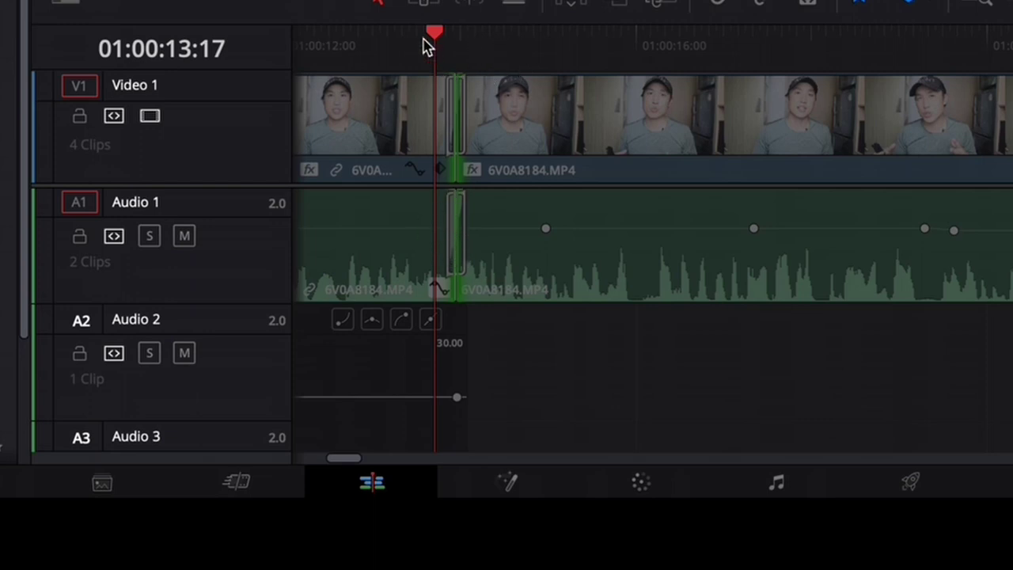
pyautogui.moveTo(425, 45); pyautogui.dragTo(462, 73)
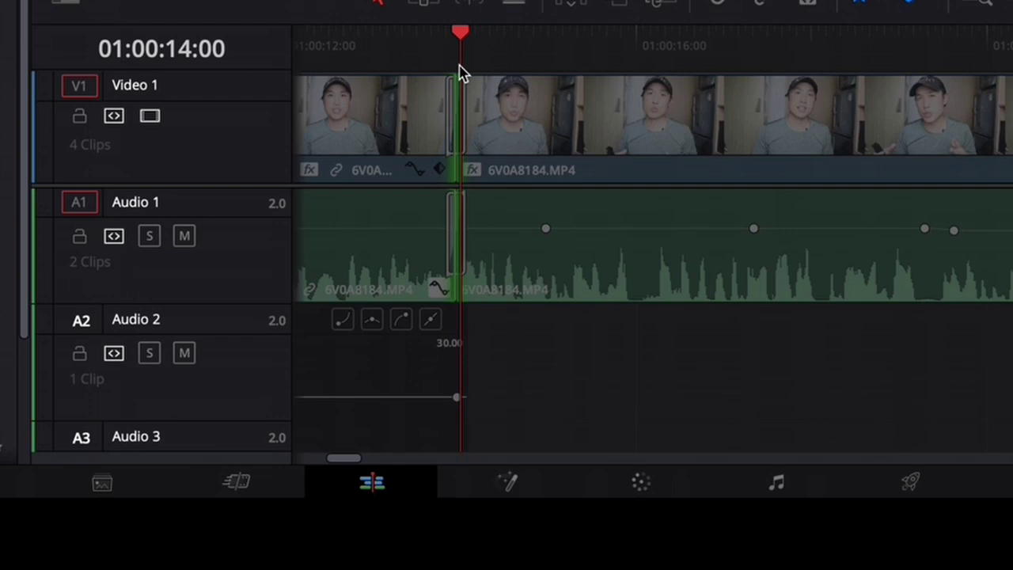